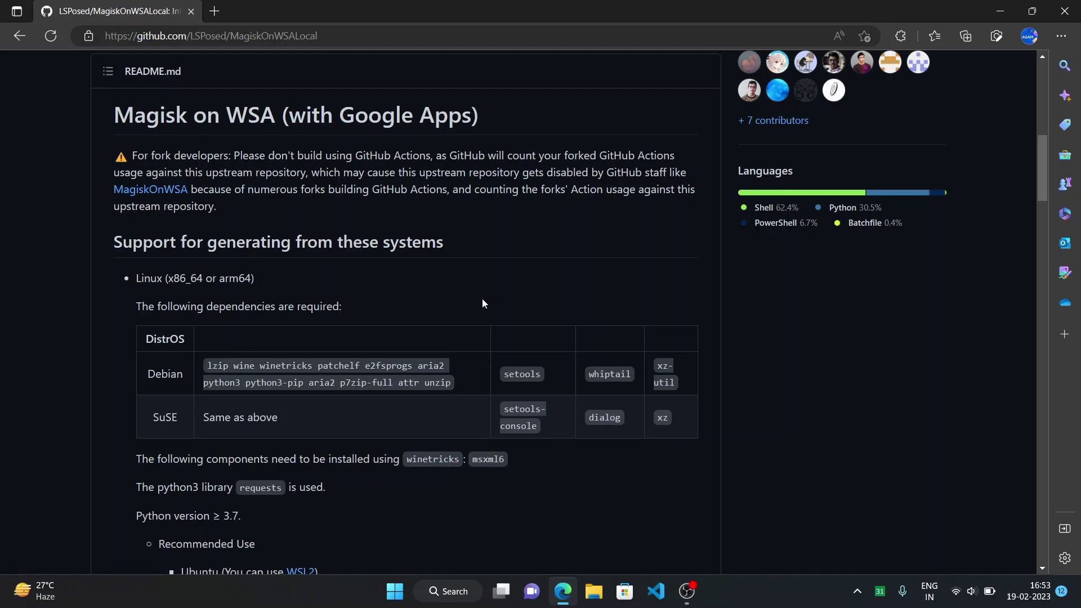
Open Windows Features, confirm Virtual Machine Platform, Windows Hypervisor Platform and WSL are checked, and close it.
key("super")
type("turn")
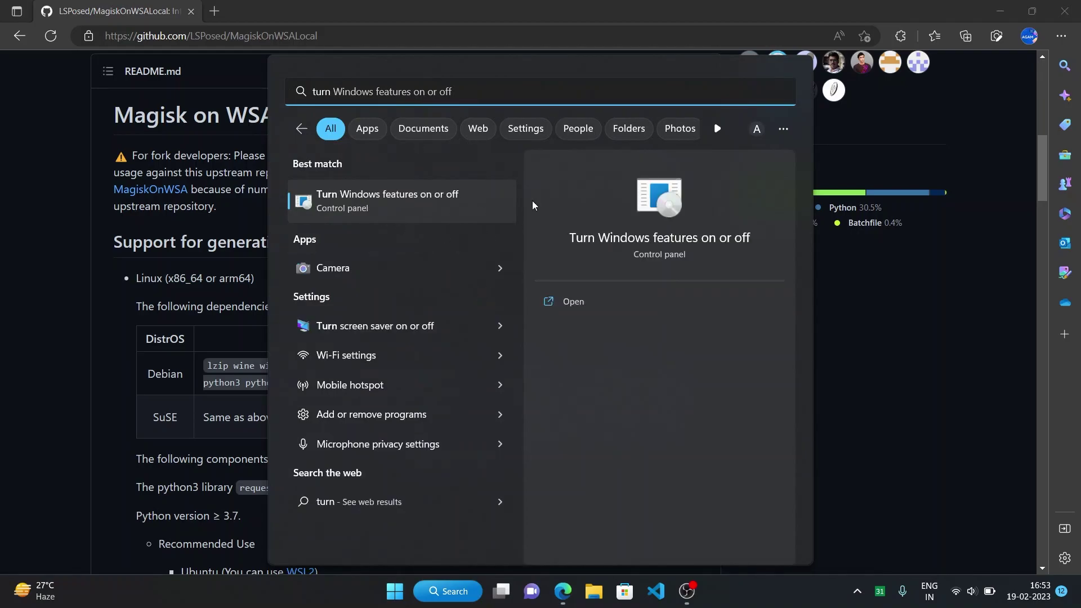
left_click(454, 213)
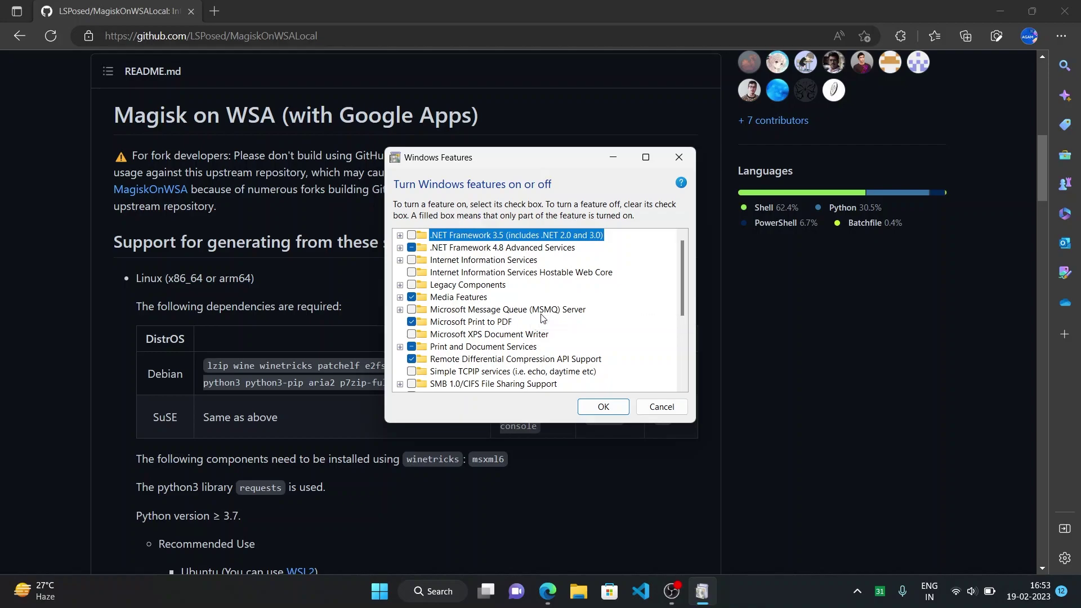
scroll(541, 318, "down", 3)
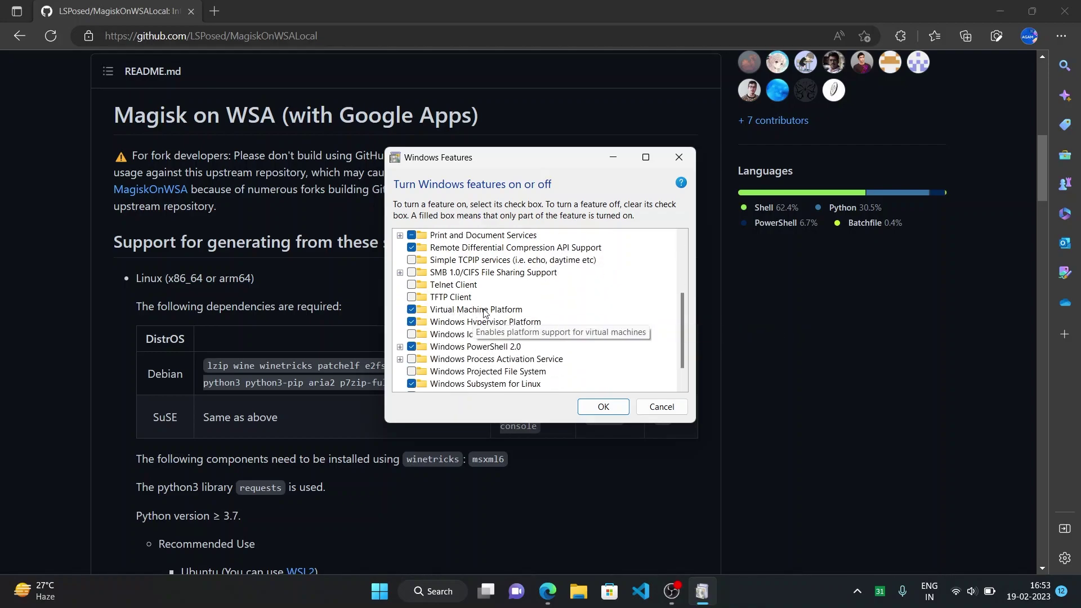
scroll(504, 384, "down", 1)
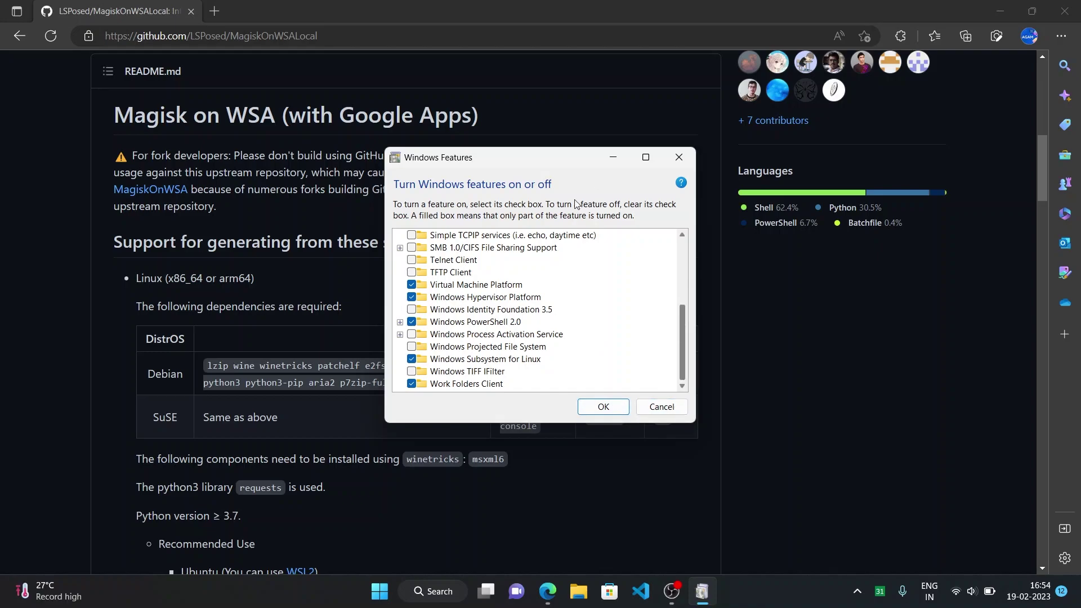
left_click(603, 408)
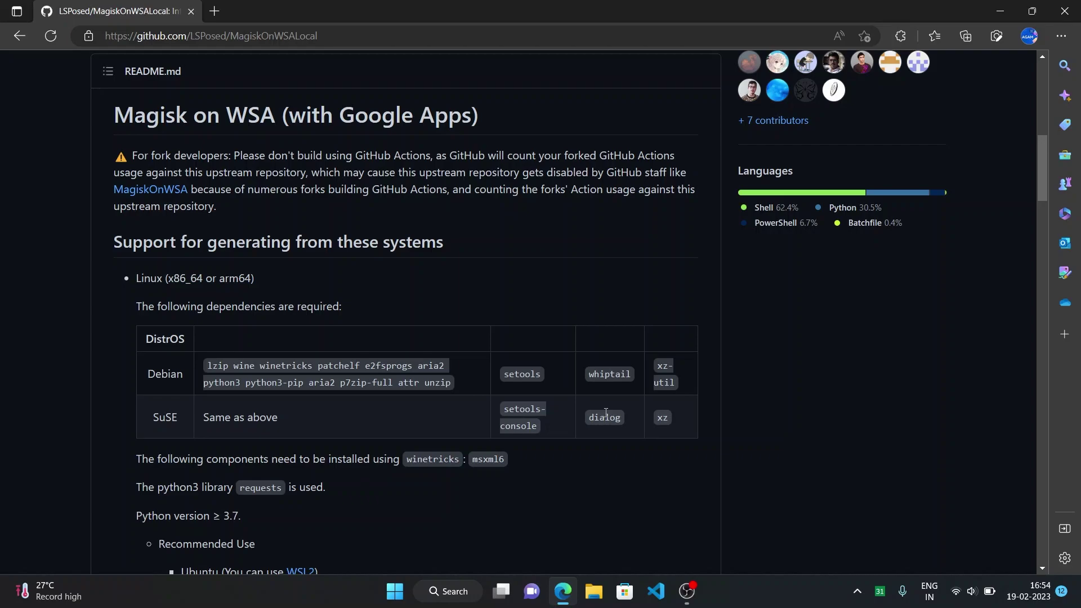
Launch Windows Terminal from Start search.
key("super+s")
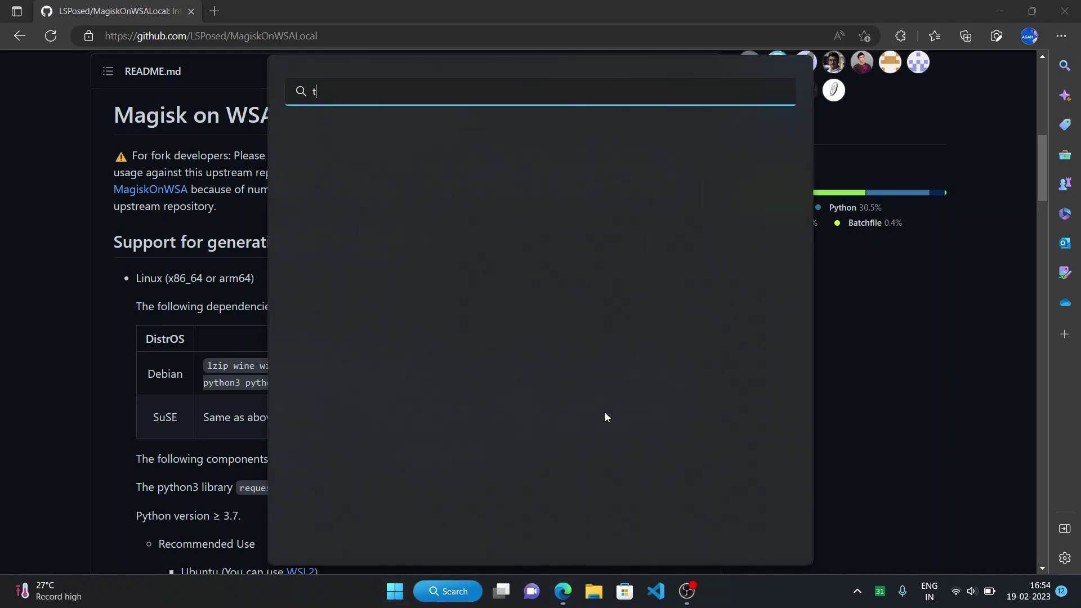
type("ter")
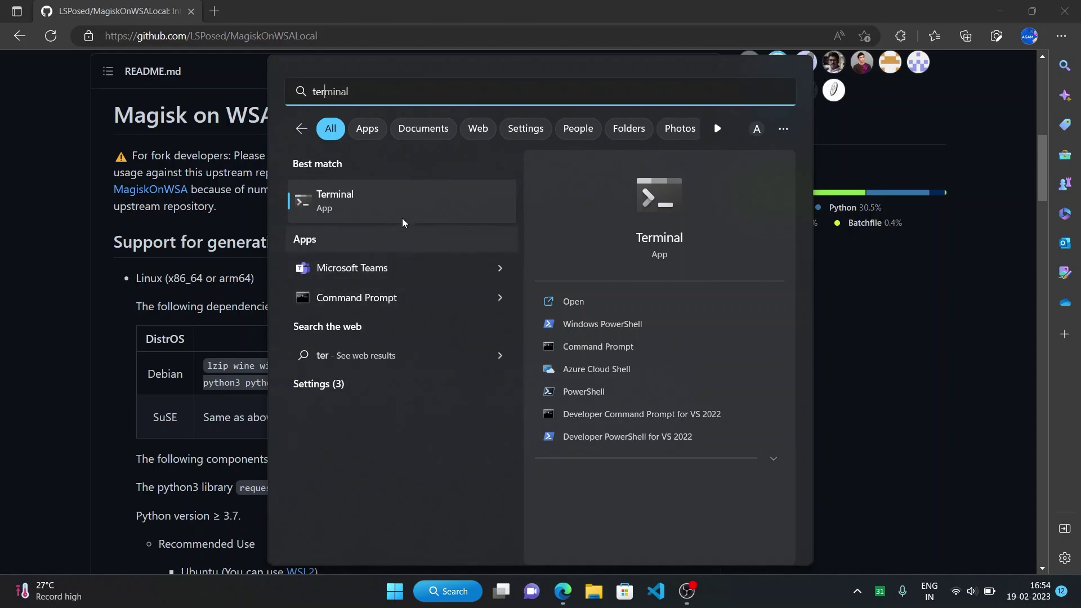
left_click(353, 202)
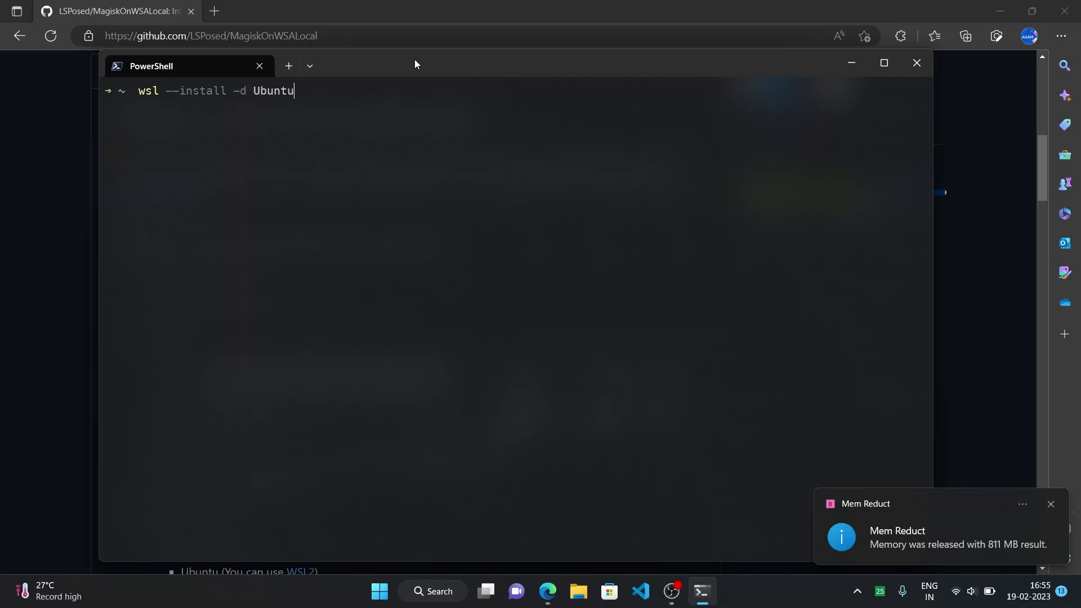
Check the GitHub README in the browser while Ubuntu installs.
key("alt+Tab")
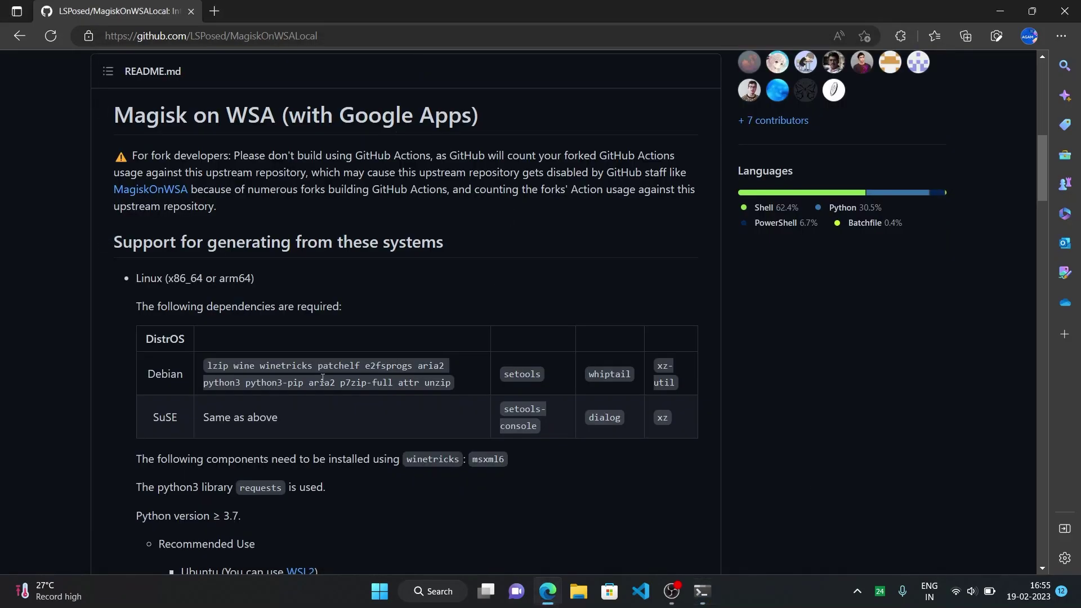
key("alt+Tab")
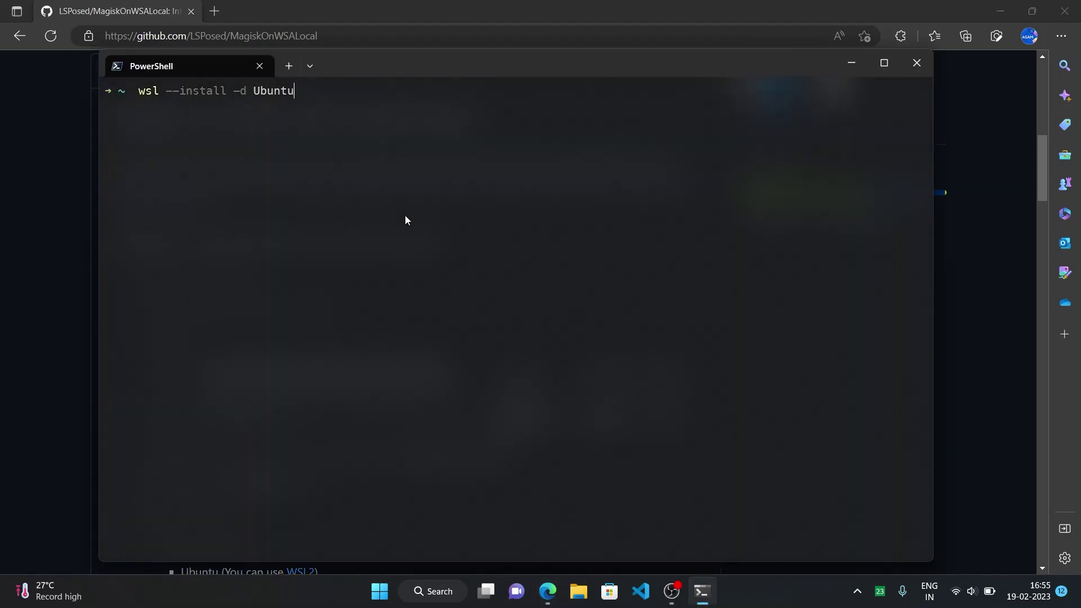
key("alt+Tab")
scroll(406, 219, "down", 3)
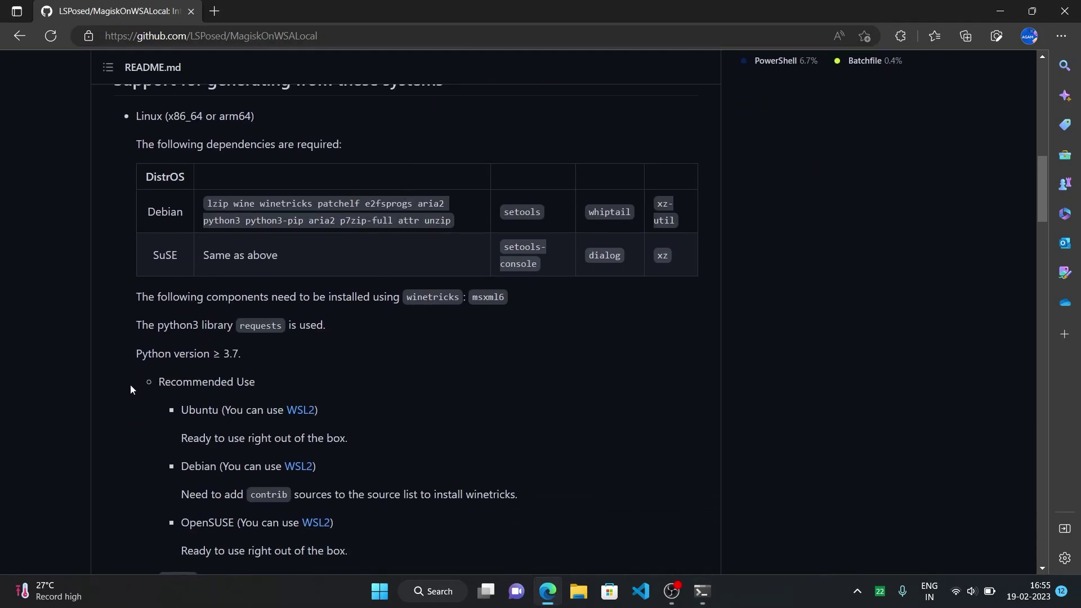
scroll(355, 248, "up", 3)
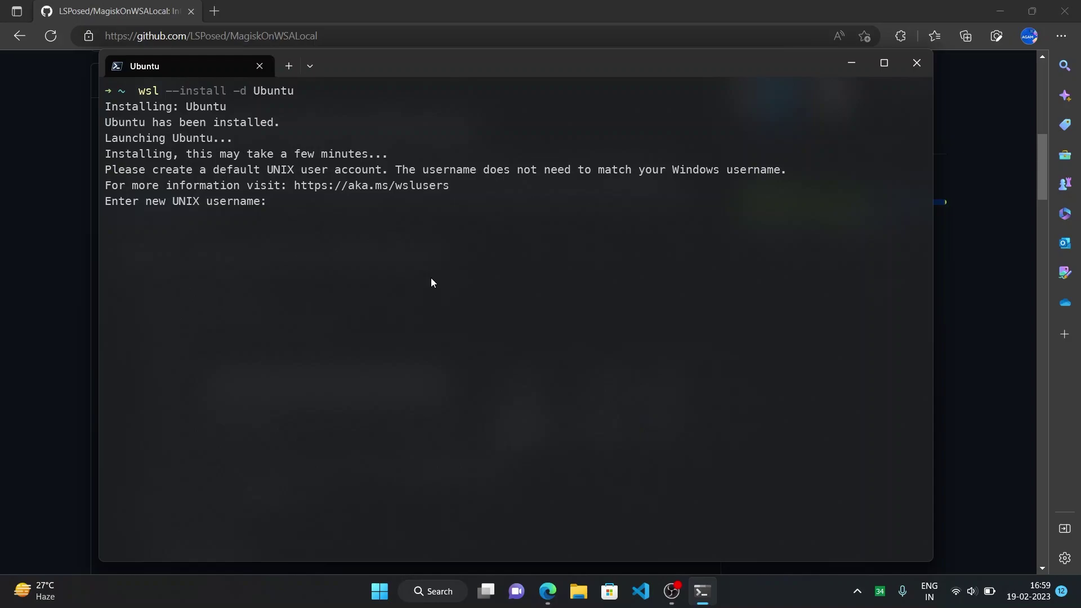
Enter a new UNIX username and set its account password.
type("agam7")
key("Return")
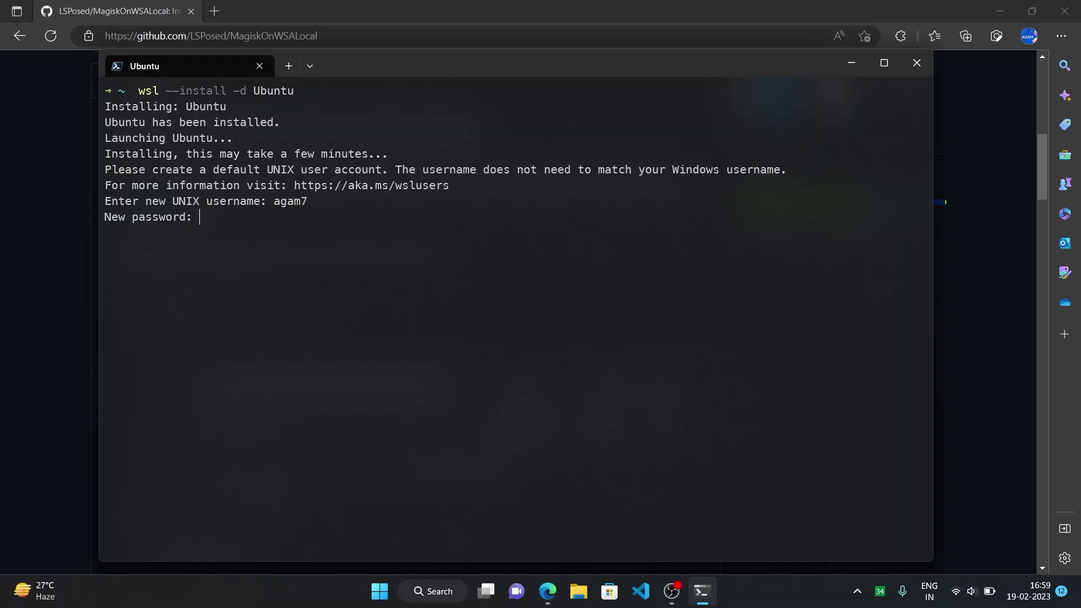
key("Return")
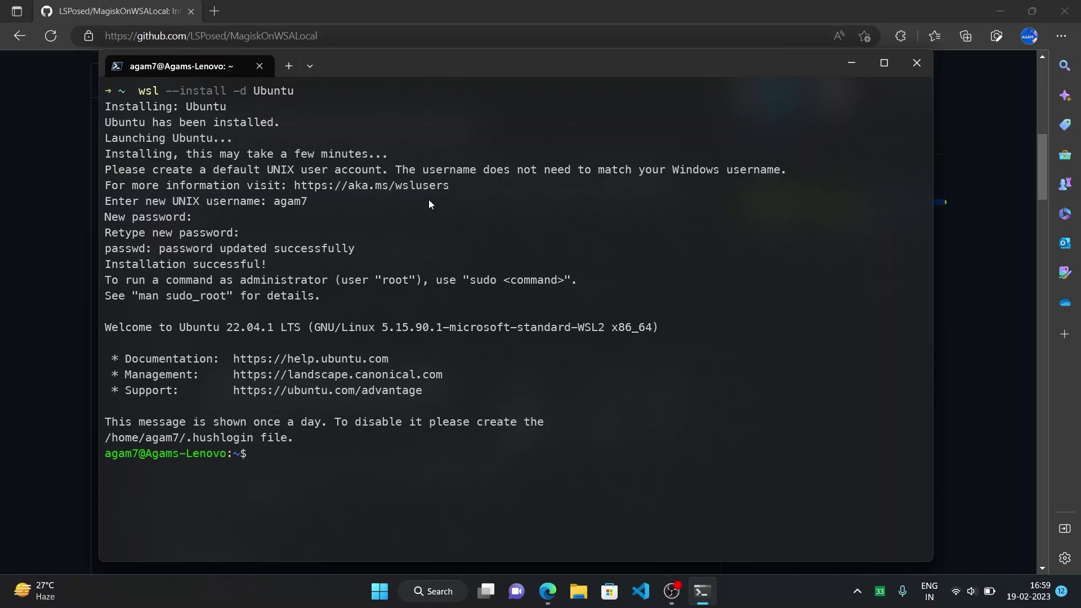
Run sudo apt update, then sudo apt install git to get git 1:2.34.1-1ubuntu1.8.
type("sudo apt update")
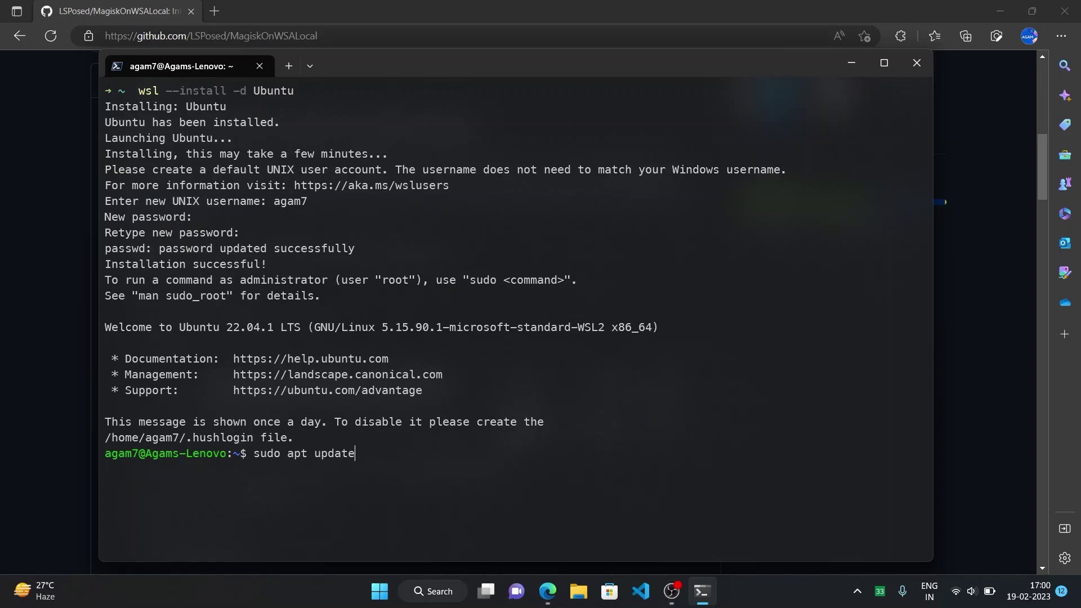
key("Return")
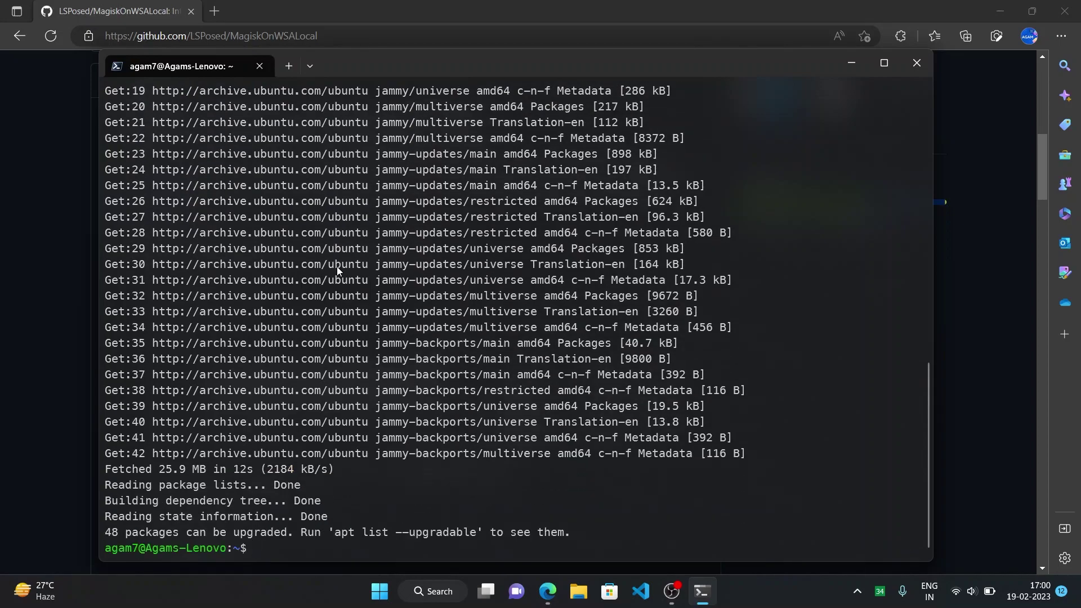
type("sudo apt install git")
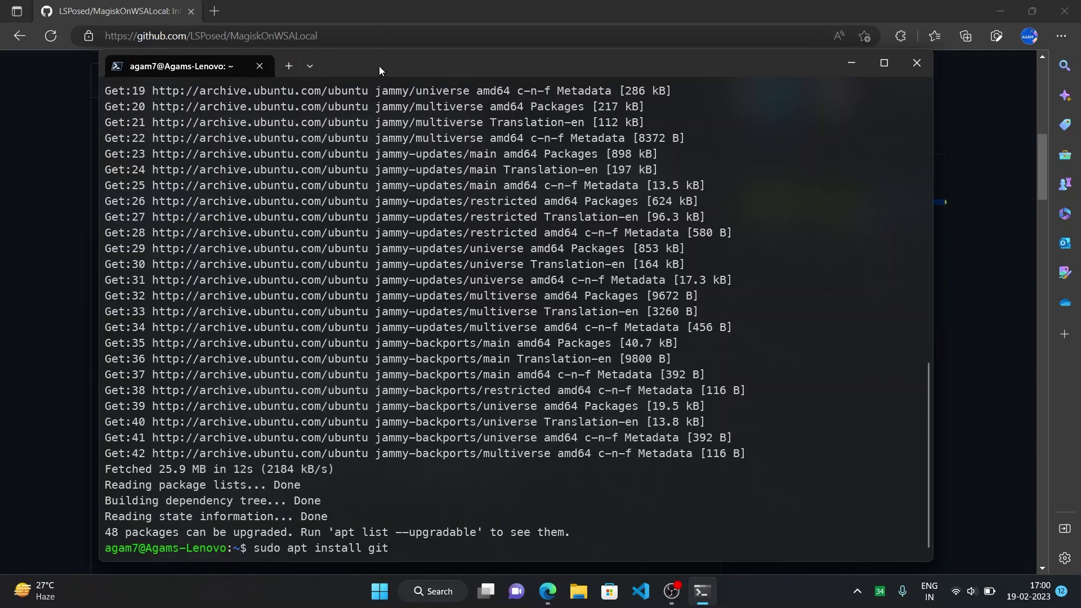
left_click_drag(380, 62, 377, 52)
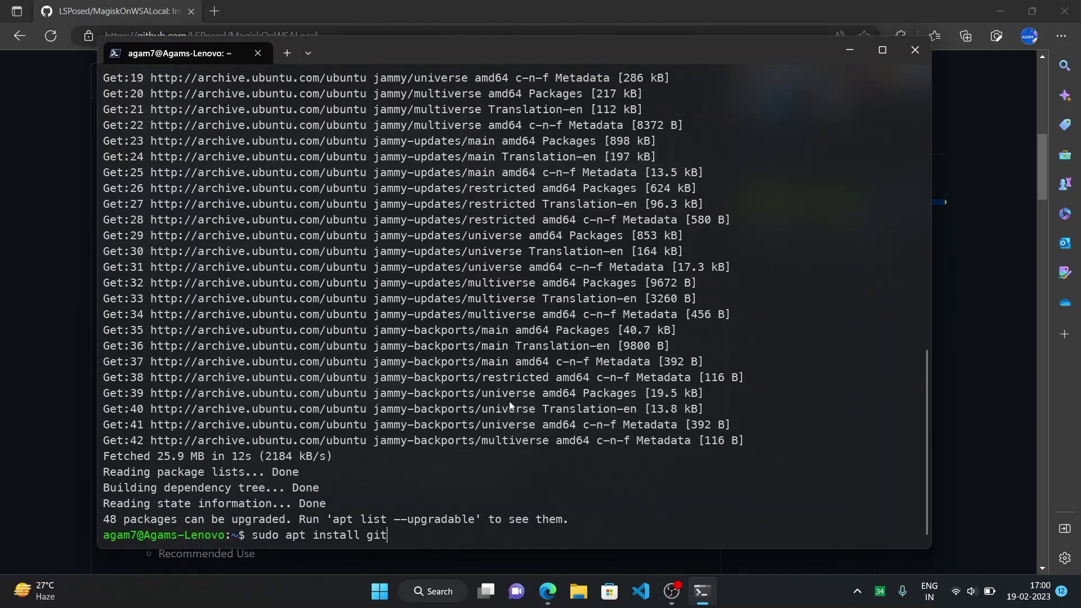
key("Return")
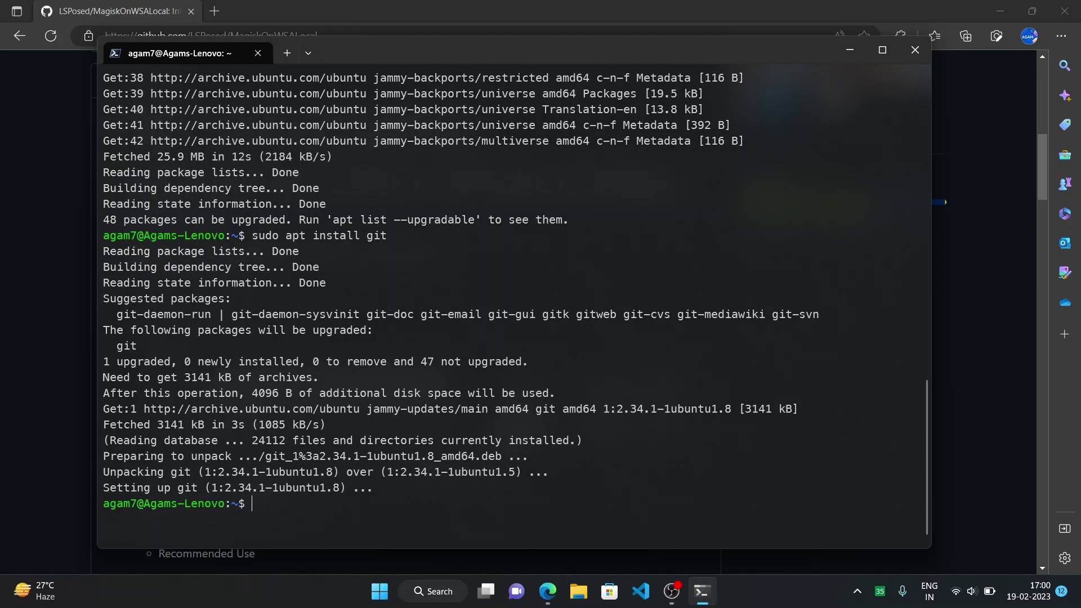
Copy the MagiskOnWSALocal repository URL from the GitHub page.
left_click(518, 25)
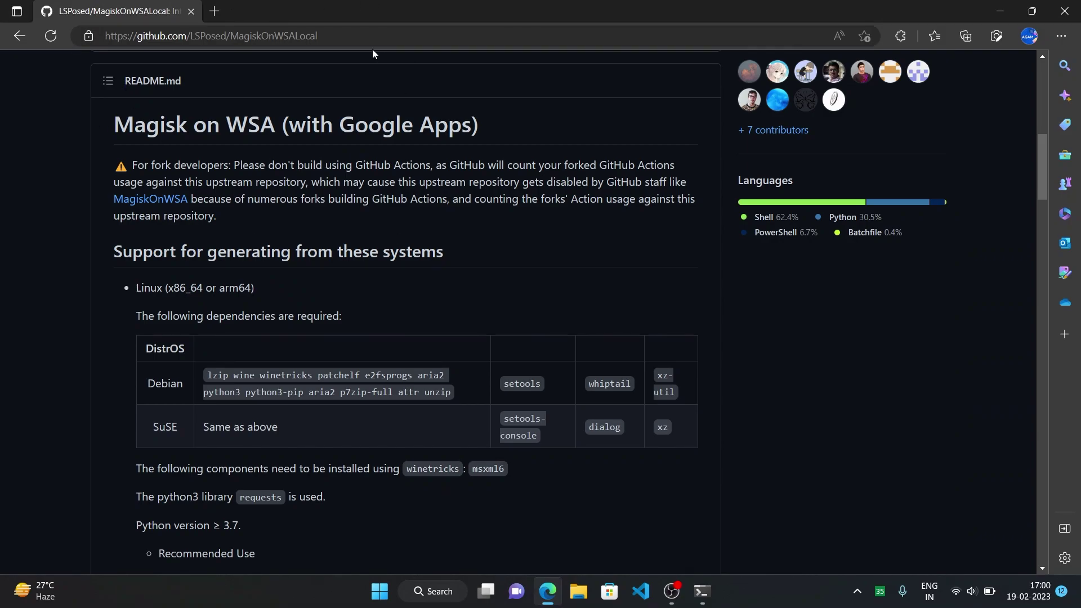
left_click(341, 36)
key("ctrl+c")
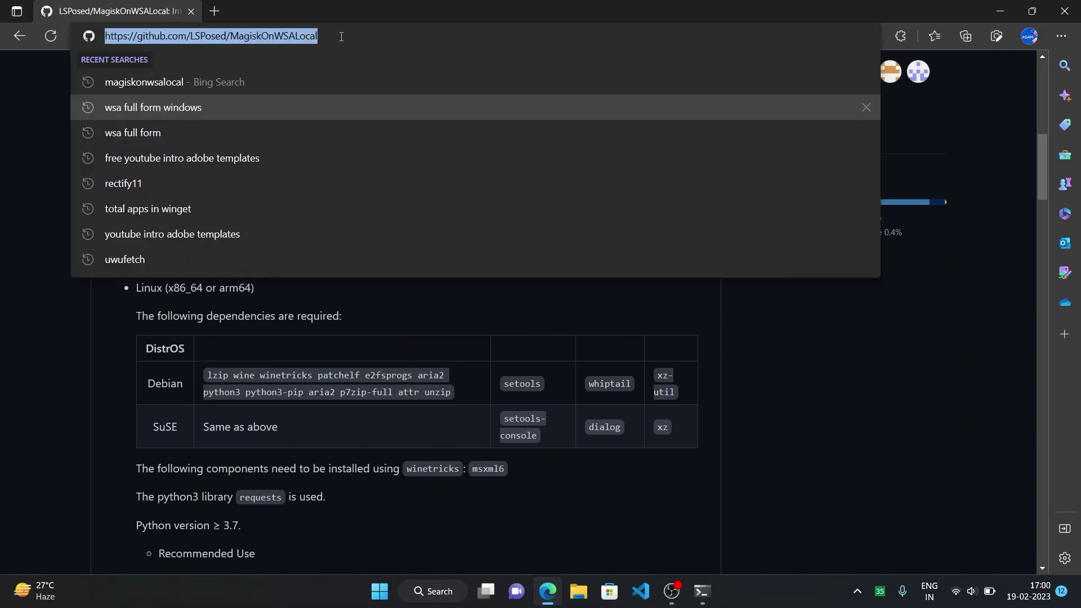
key("alt+Tab")
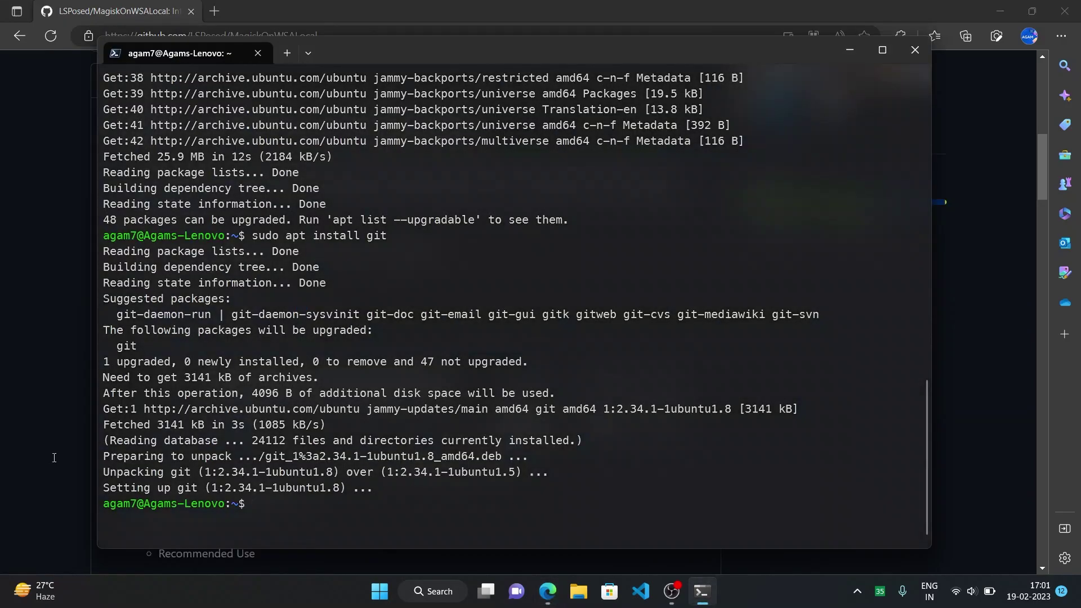
type("git clone")
key("ctrl+v")
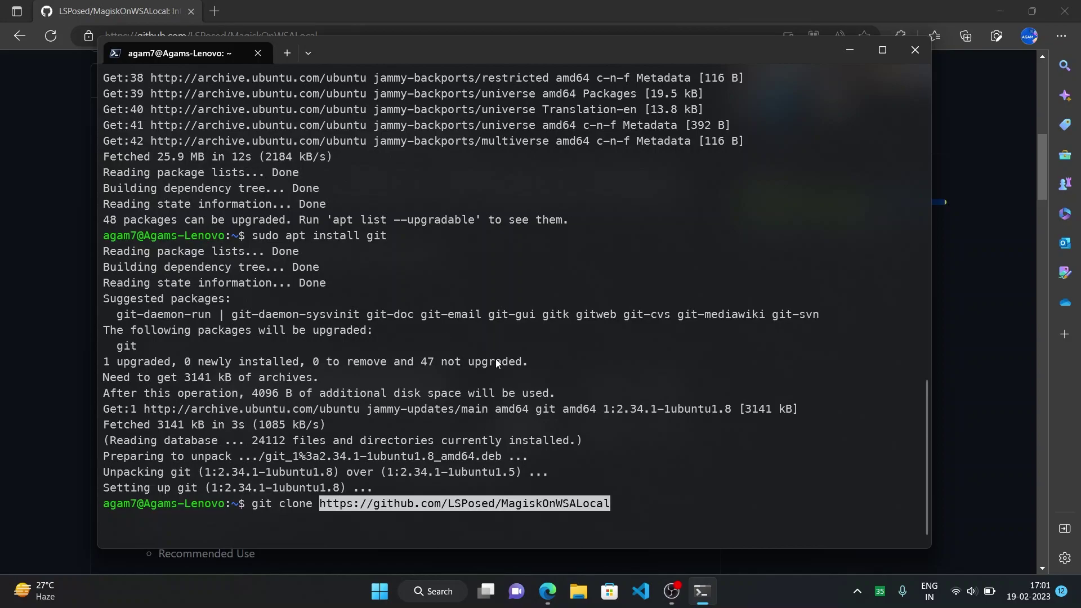
key("ctrl+v")
key("BackSpace")
key("BackSpace")
key("BackSpace")
key("BackSpace")
key("BackSpace")
key("BackSpace")
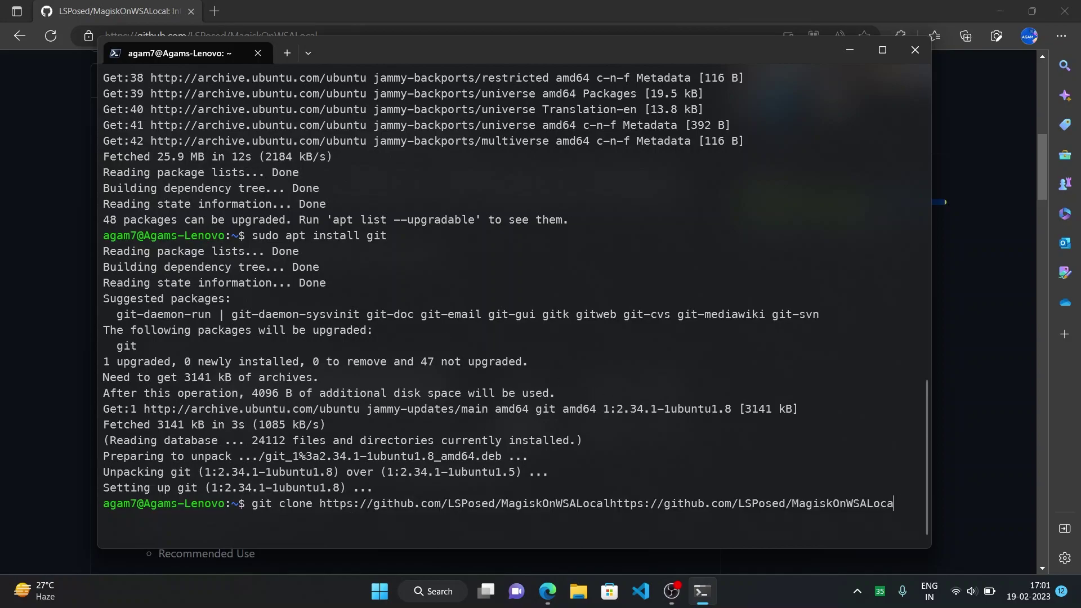
key("BackSpace")
key("BackSpace")
key("BackSpace")
key("BackSpace")
key("BackSpace")
key("BackSpace")
key("BackSpace")
key("BackSpace")
key("BackSpace")
key("BackSpace")
key("BackSpace")
key("BackSpace")
key("BackSpace")
key("BackSpace")
key("BackSpace")
key("BackSpace")
key("BackSpace")
key("BackSpace")
key("BackSpace")
key("BackSpace")
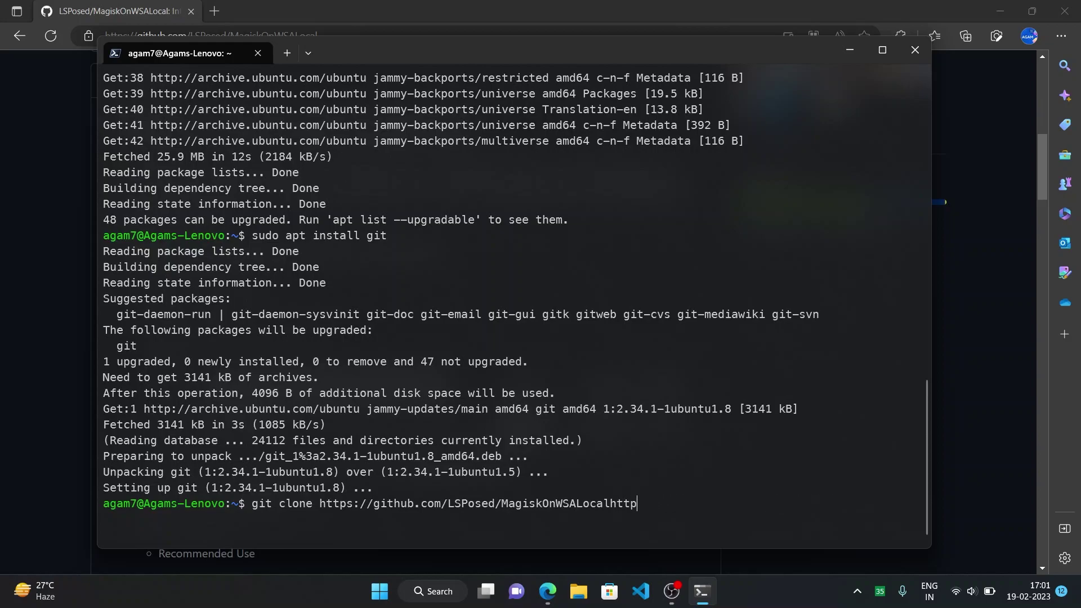
key("BackSpace")
key("Return")
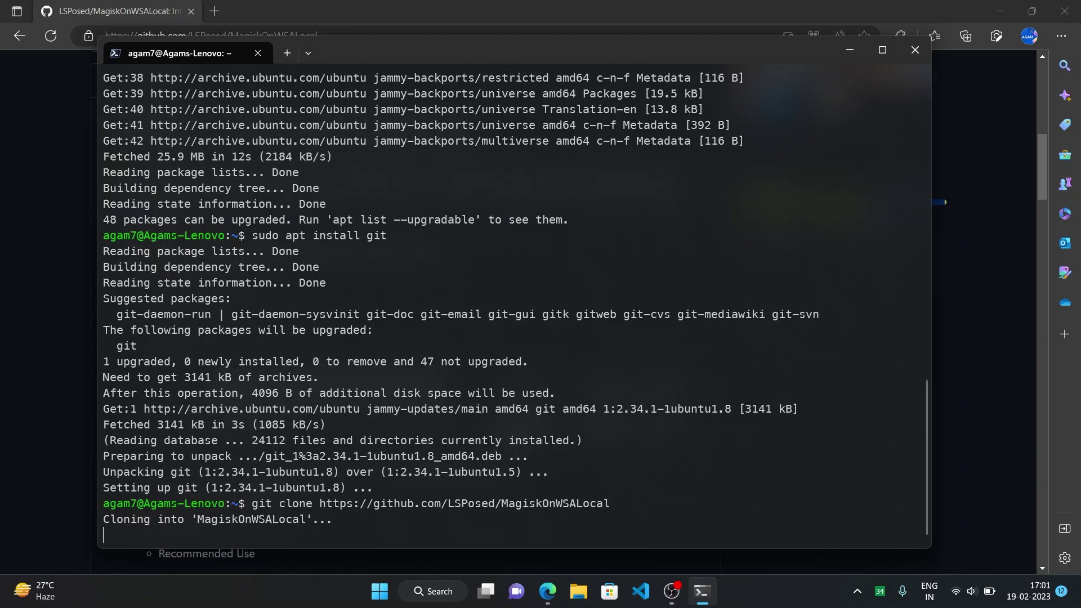
Scroll the README down to the Text Guide steps, checking clone progress in between.
key("alt+Tab")
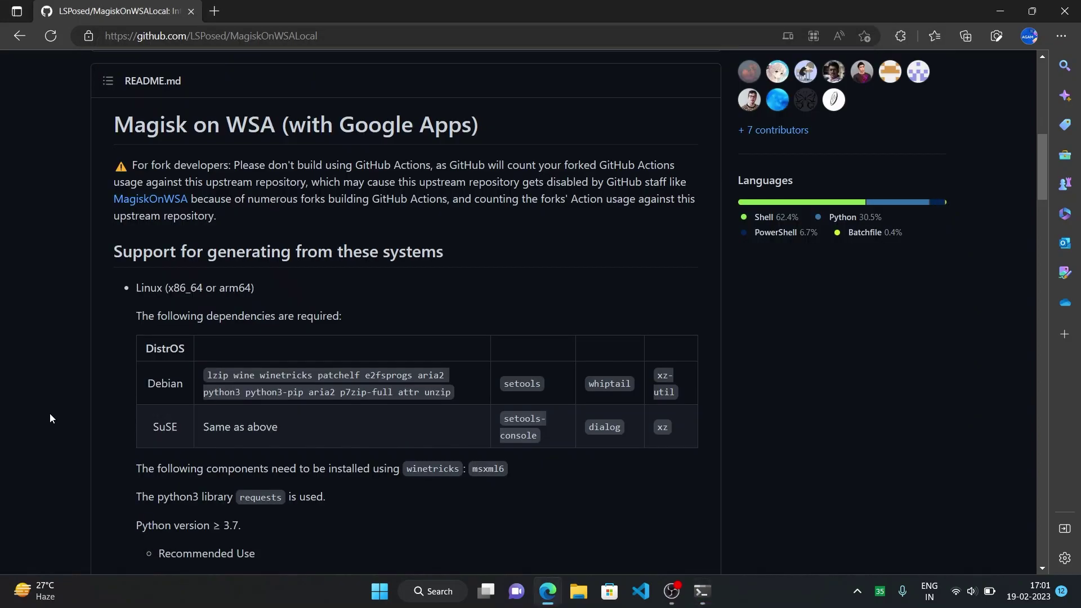
scroll(49, 414, "down", 3)
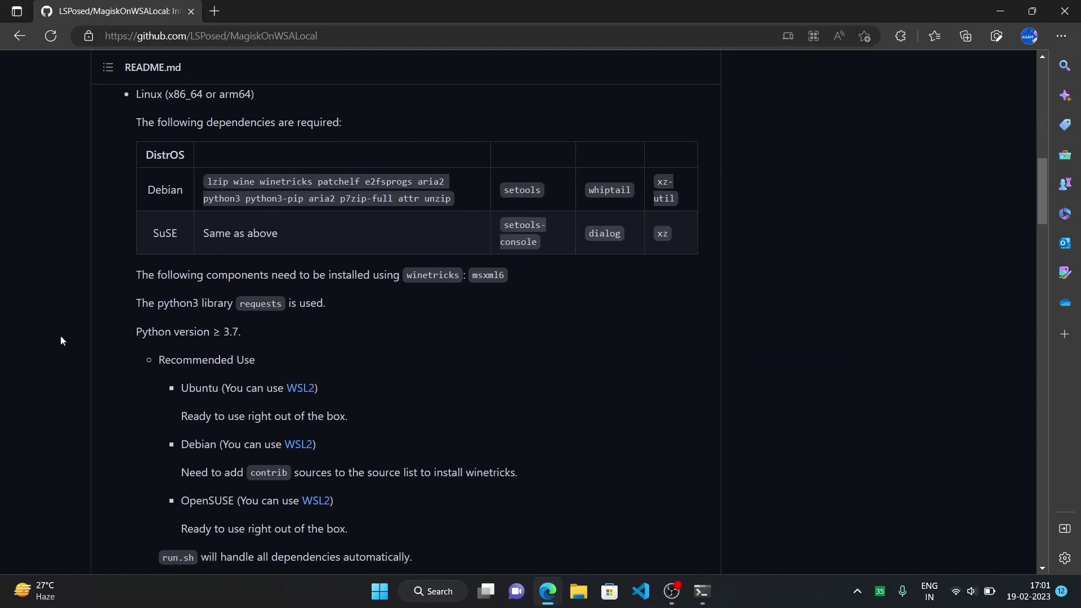
key("alt+Tab")
key("alt+Tab")
scroll(248, 300, "down", 2)
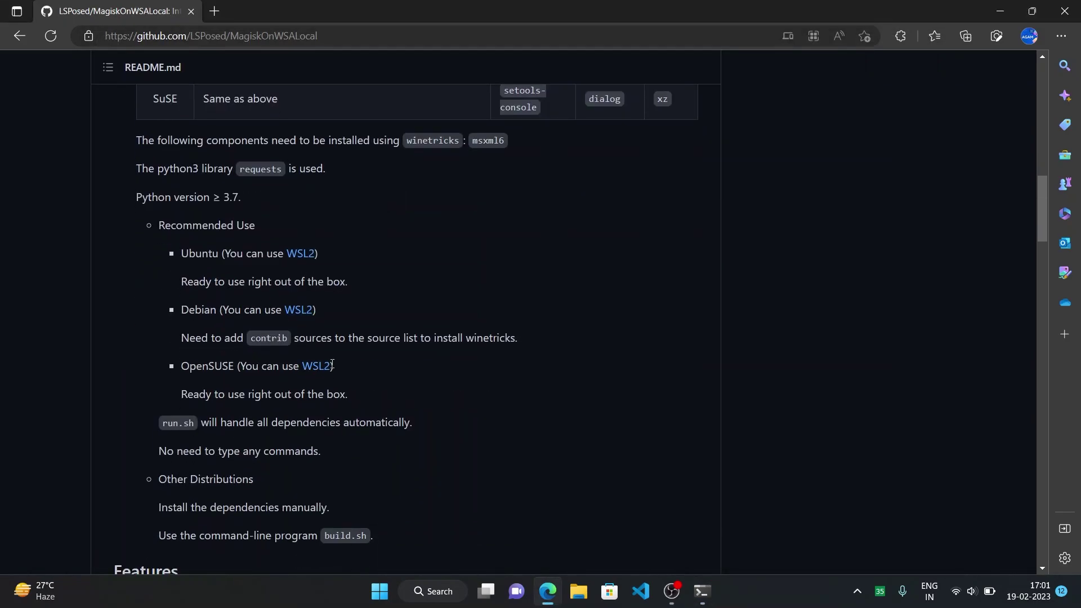
key("alt+Tab")
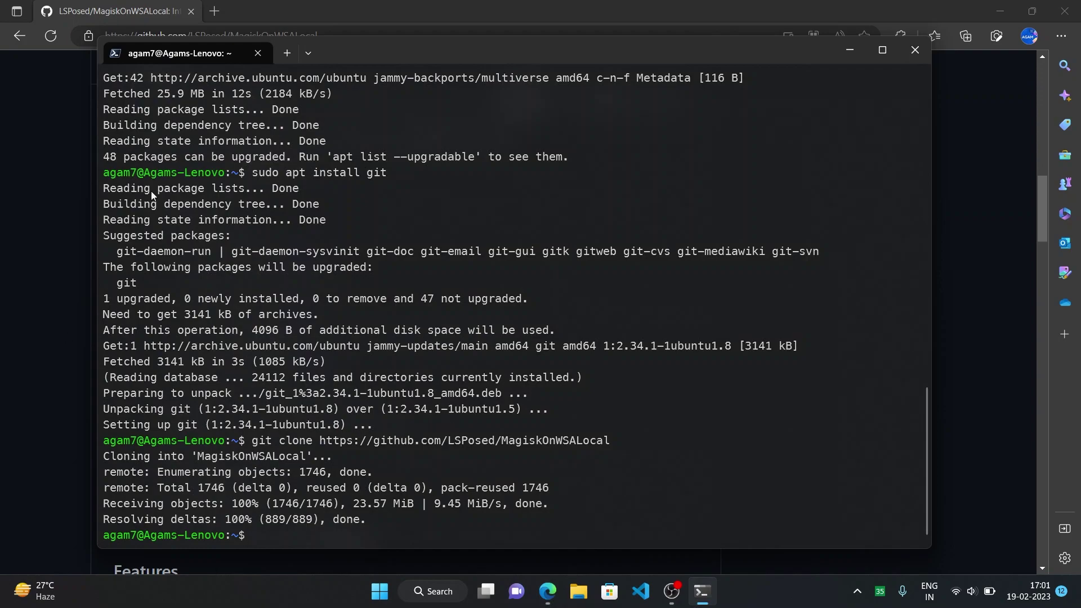
key("alt+Tab")
scroll(217, 183, "down", 2)
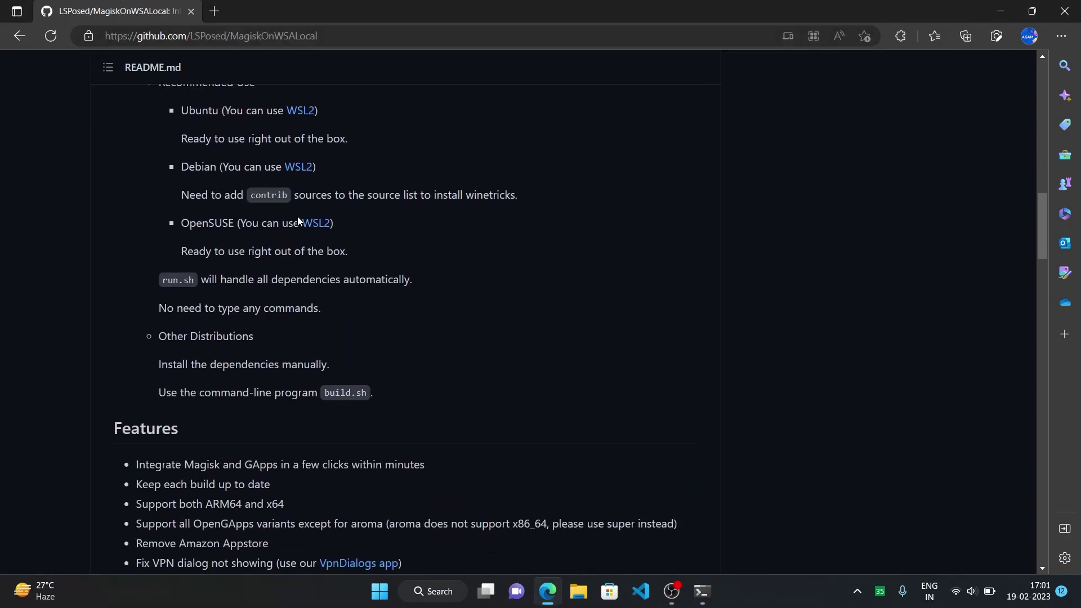
scroll(301, 220, "up", 3)
scroll(387, 174, "down", 5)
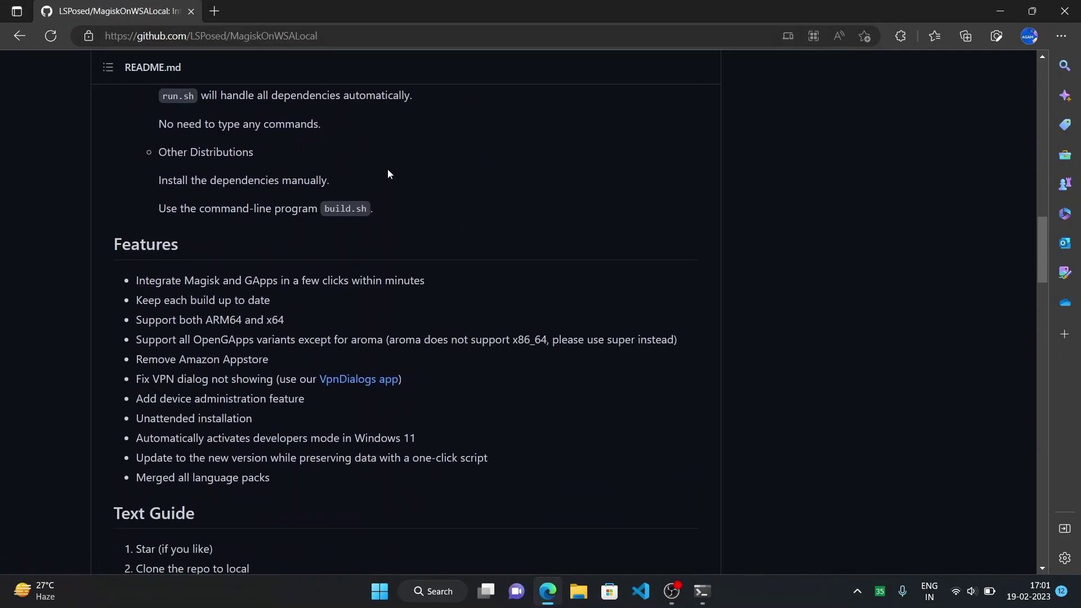
scroll(361, 231, "down", 2)
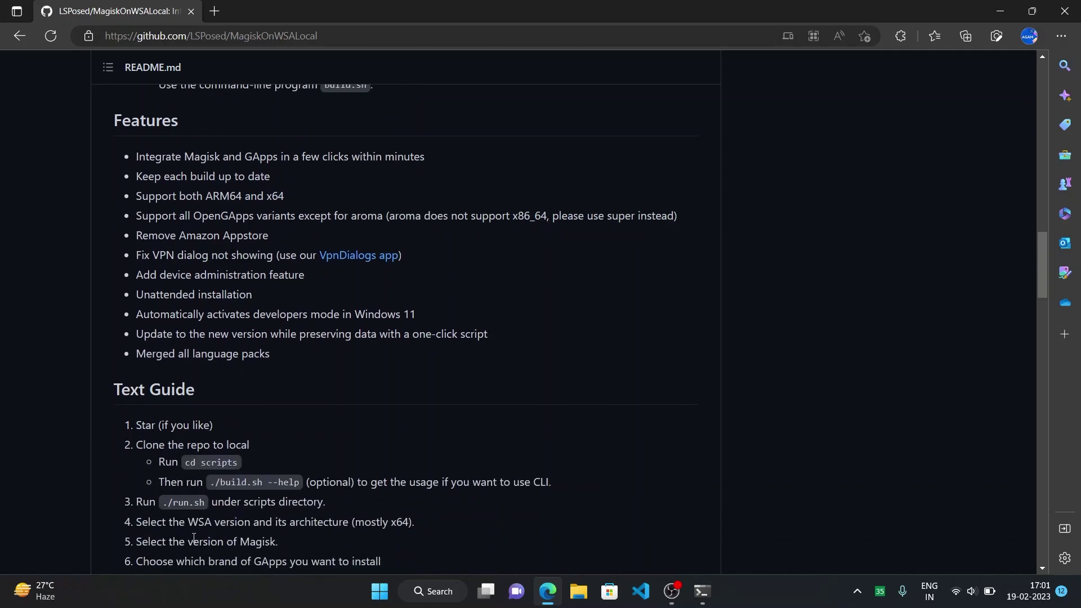
scroll(205, 353, "down", 3)
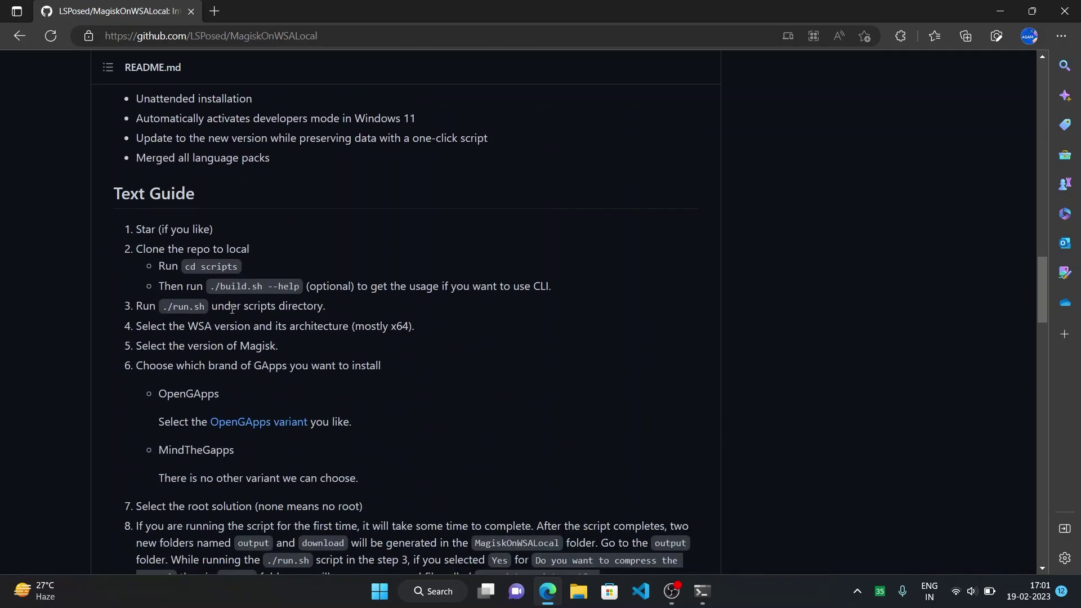
Change into MagiskOnWSALocal/scripts and start ./run.sh.
key("alt+Tab")
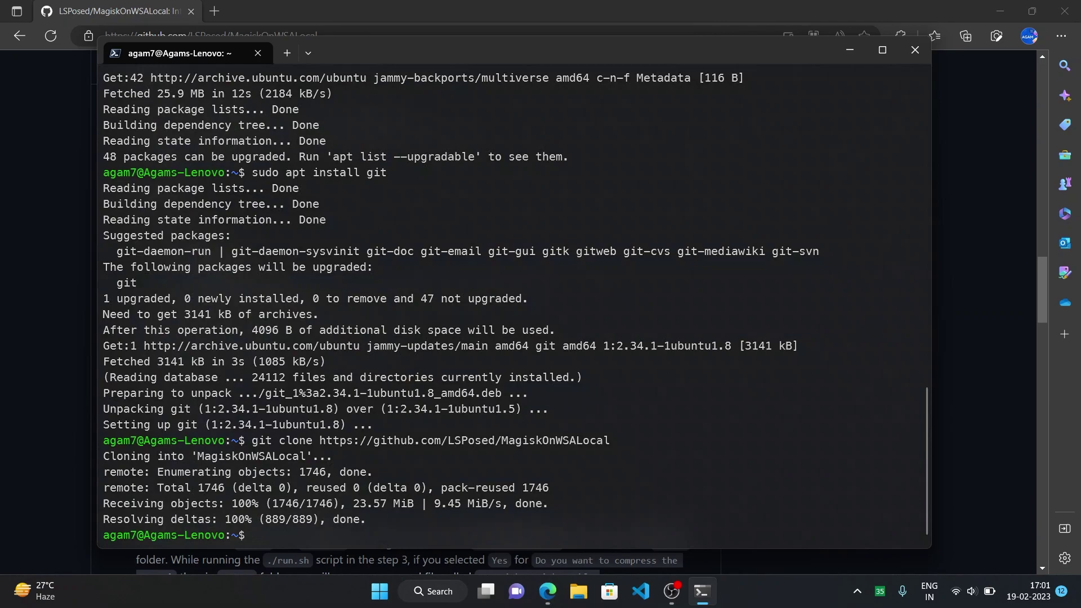
type("./")
key("BackSpace")
key("BackSpace")
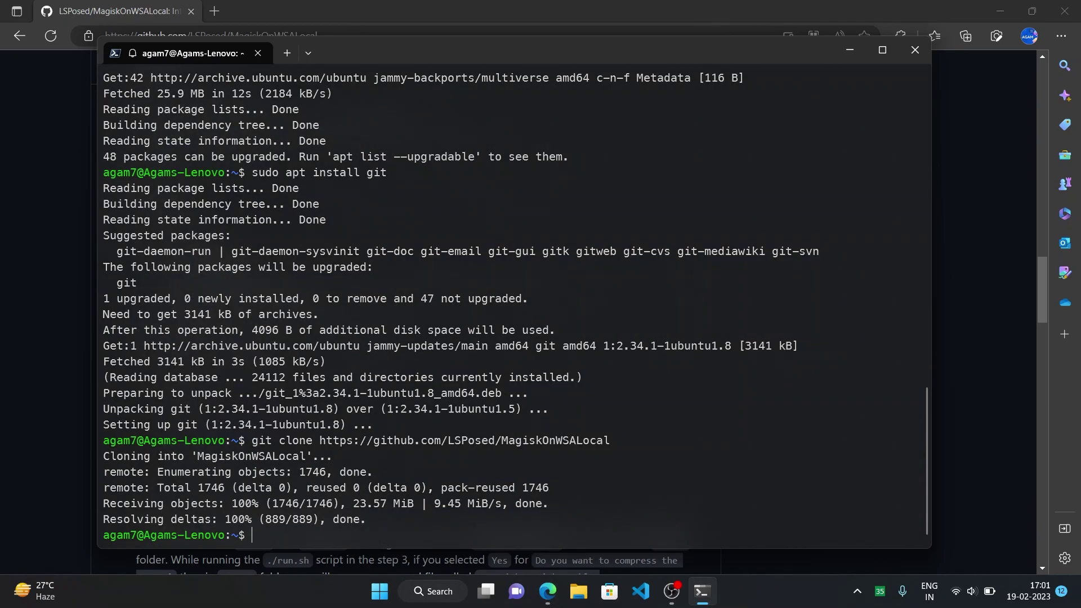
type("cd Ma")
key("Tab")
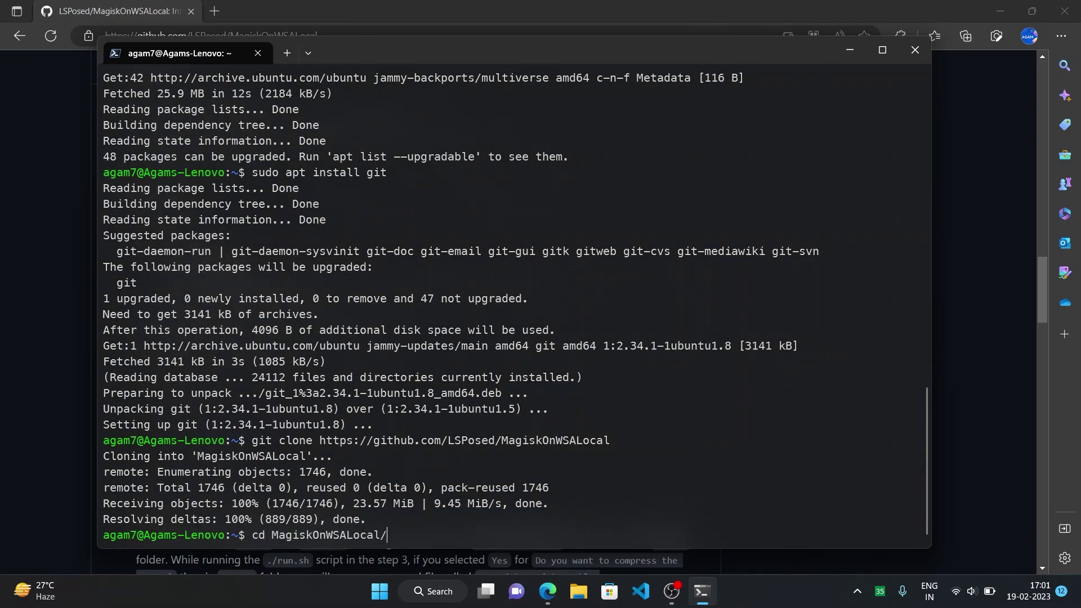
key("Return")
type("cd sc")
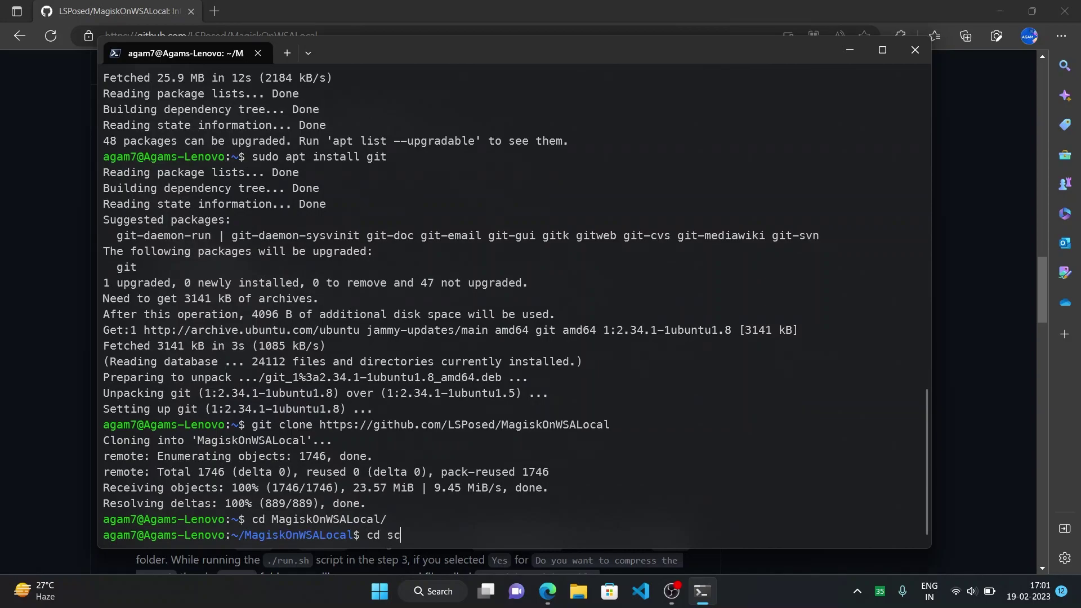
key("Tab")
key("Return")
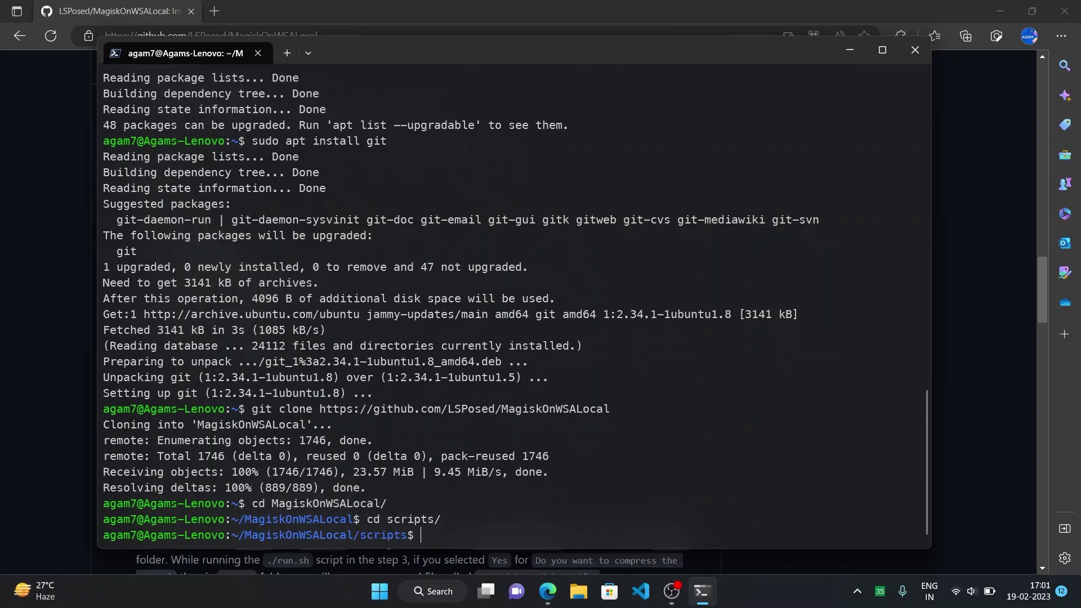
type("./ru")
key("Tab")
key("Return")
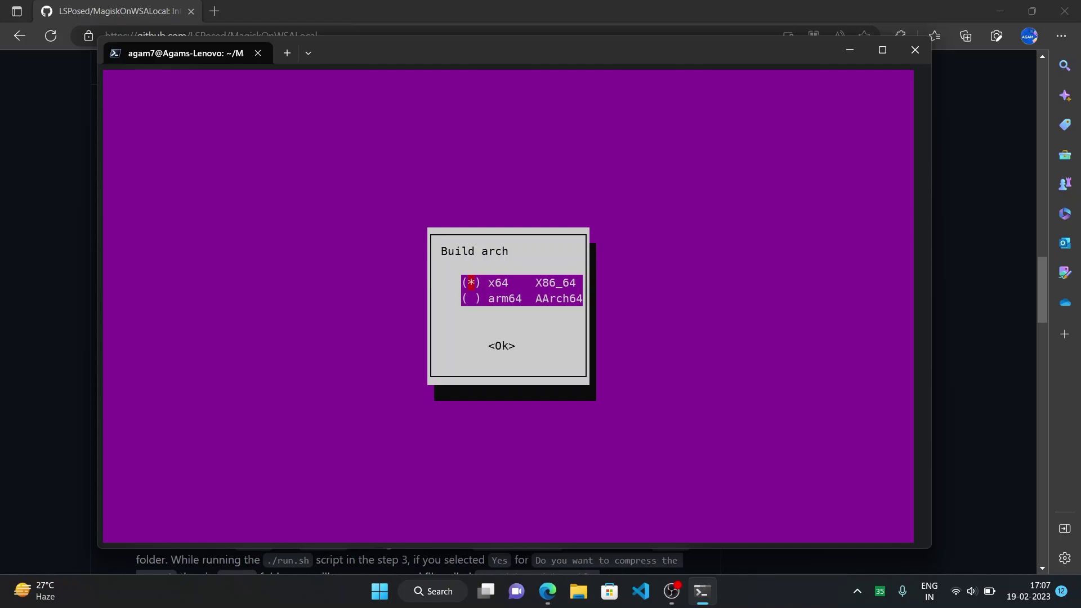
Choose x64, retail WSA, stable Magisk, Yes to GApps, and MindTheGapps.
key("Return")
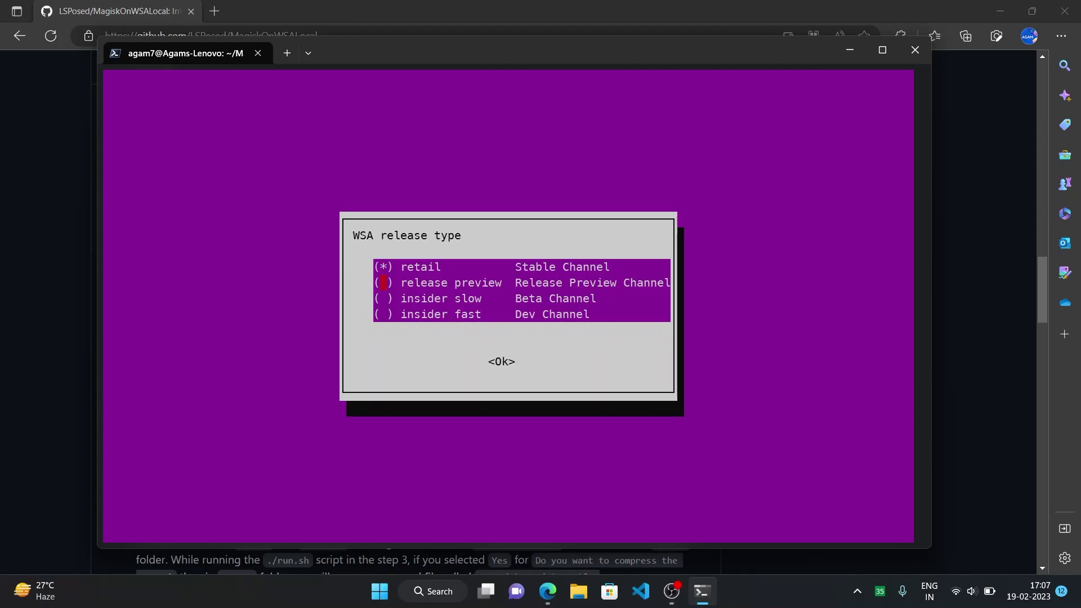
key("Return")
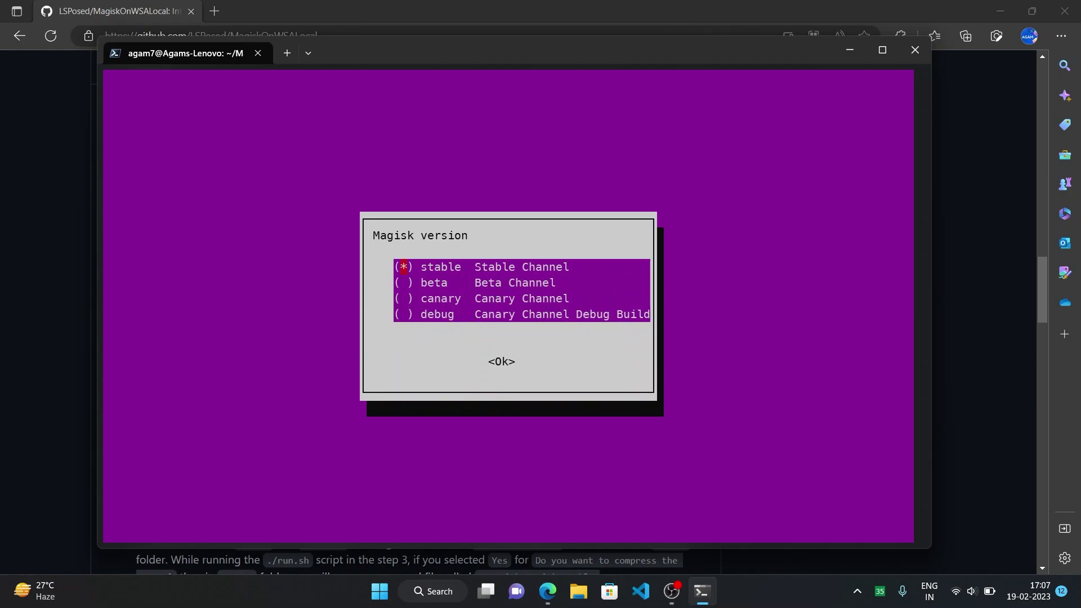
key("Return")
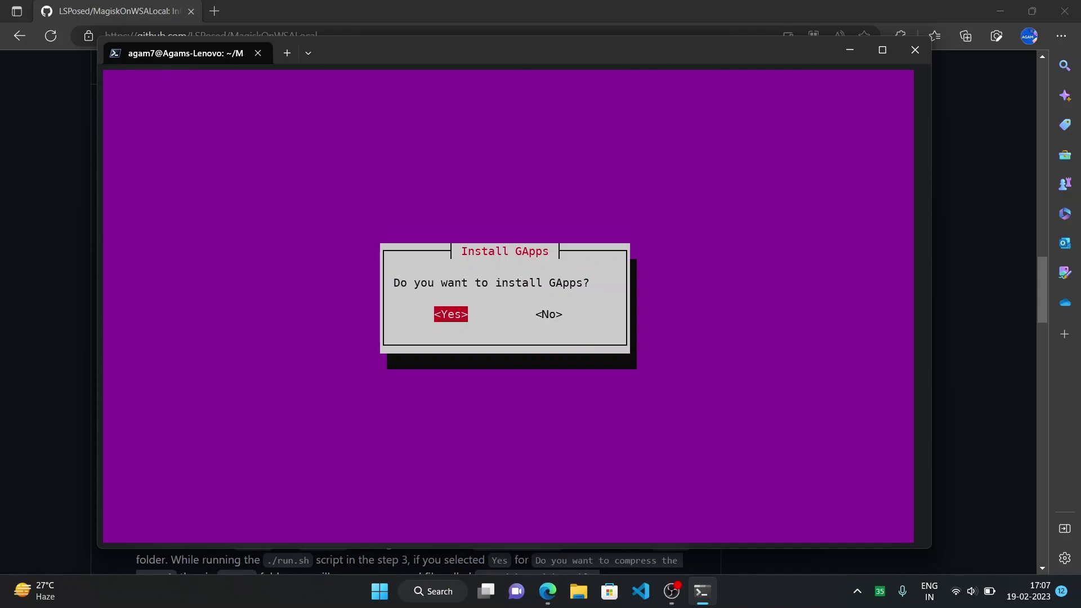
key("Return")
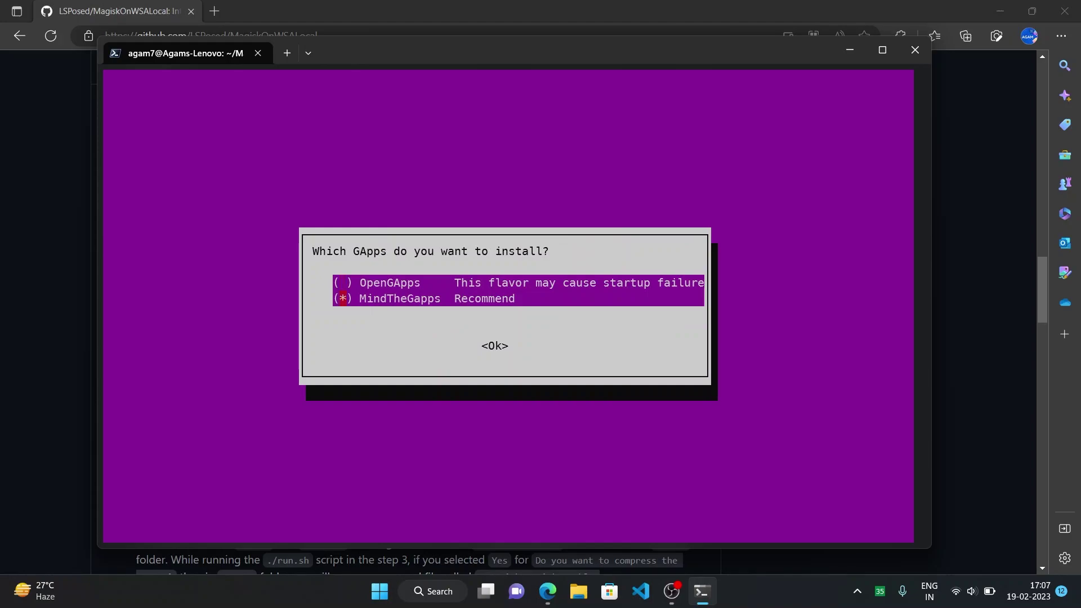
key("Return")
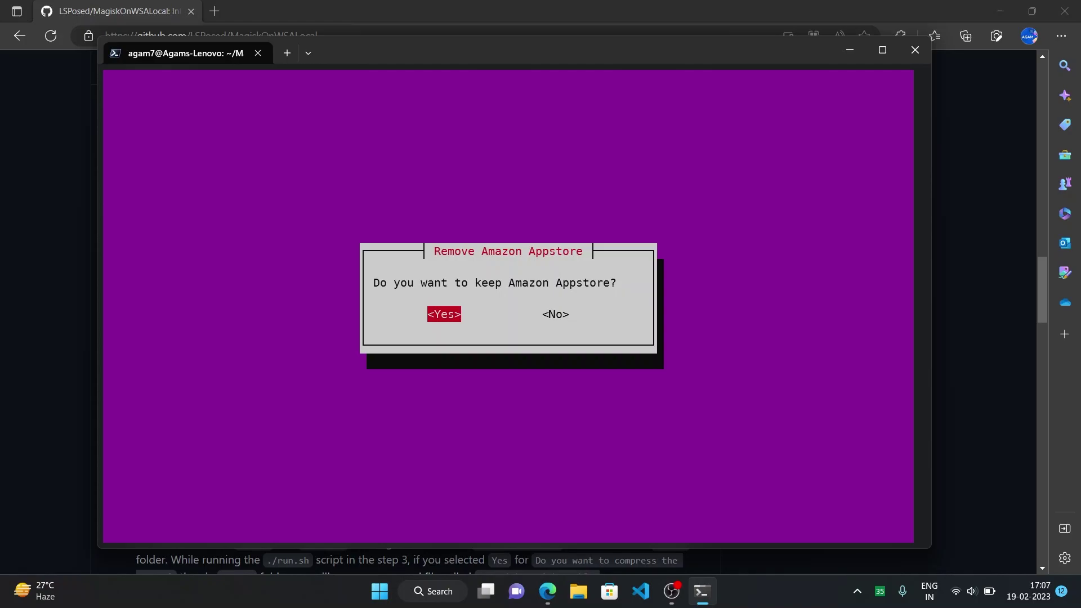
Answer No to Amazon Appstore, keep magisk as root, agree to compress, and select zip.
key("Right")
key("Return")
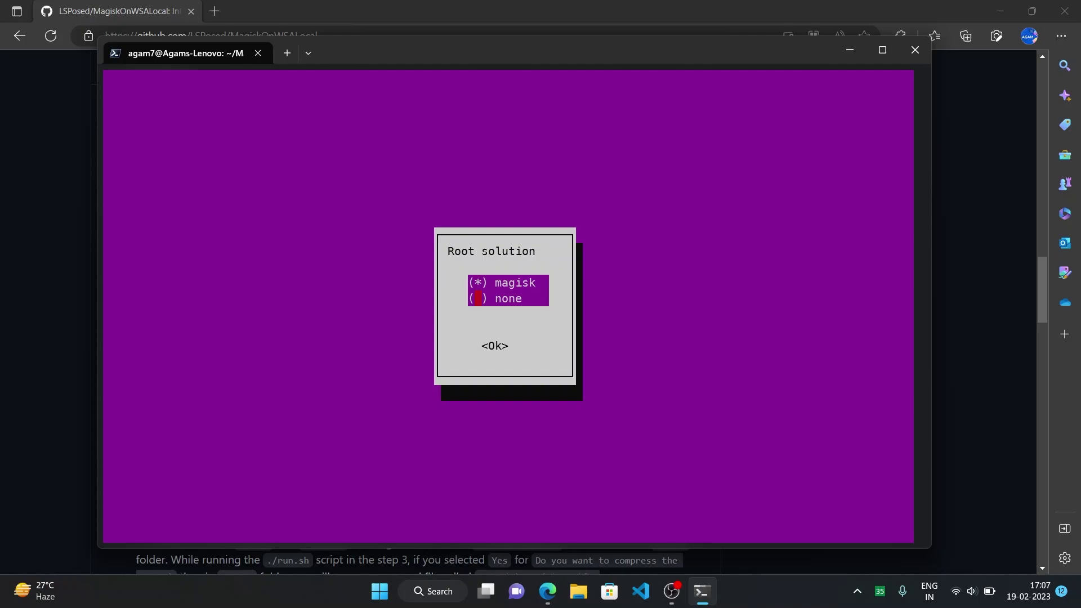
key("space")
key("space")
key("Return")
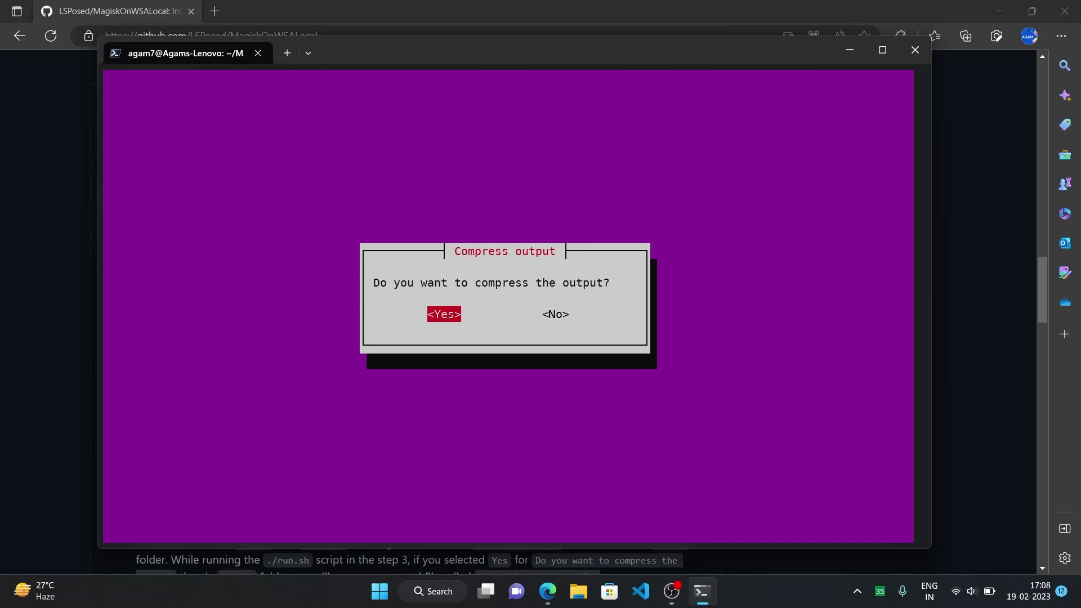
key("Return")
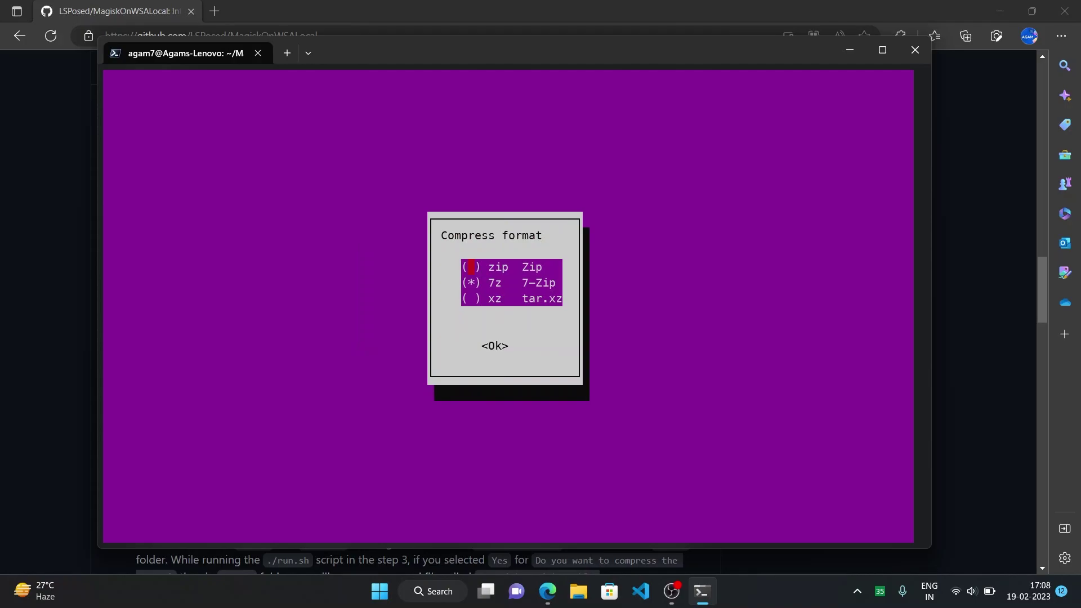
key("space")
Confirm zip, let the build finish, then run explorer.exe . to open the scripts folder.
key("Return")
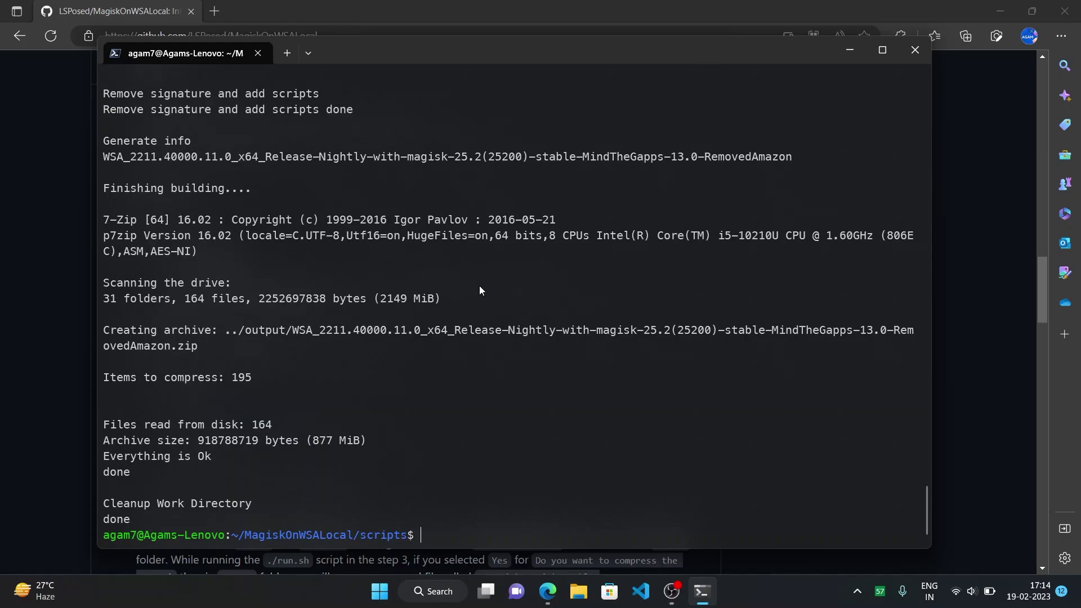
type("explorere.ex")
key("BackSpace")
key("BackSpace")
key("BackSpace")
key("BackSpace")
type(".exe .")
Navigate from the scripts folder up to MagiskOnWSALocal and into its output folder.
key("Return")
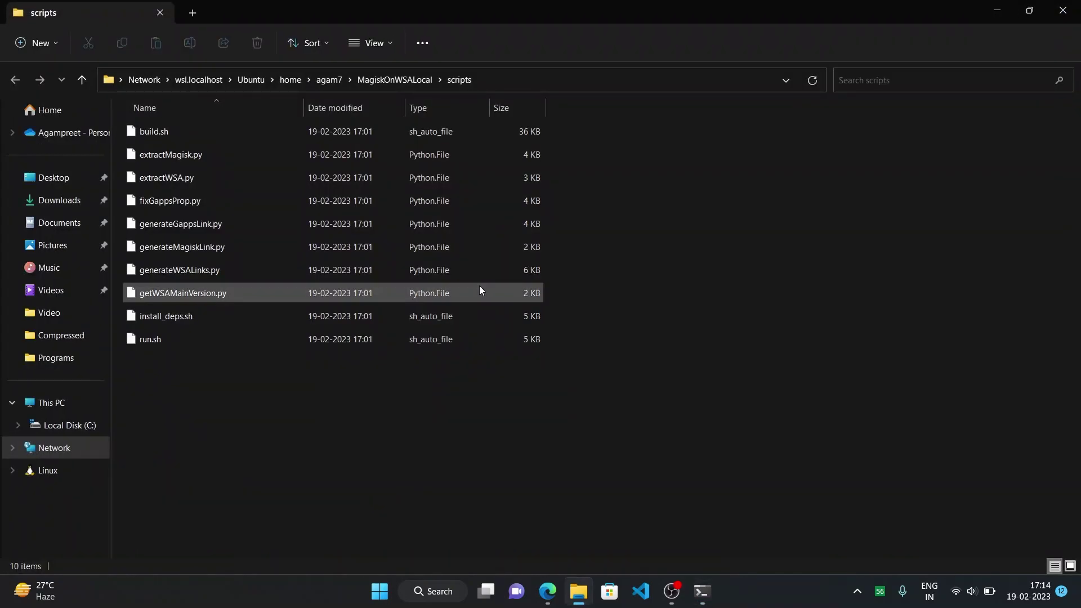
left_click(381, 74)
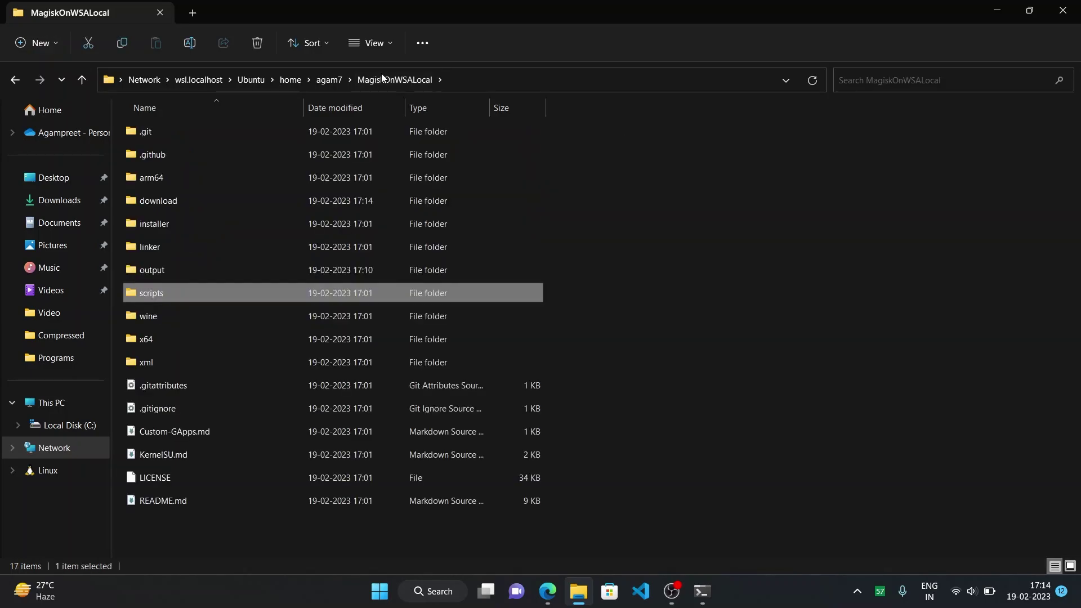
double_click(201, 270)
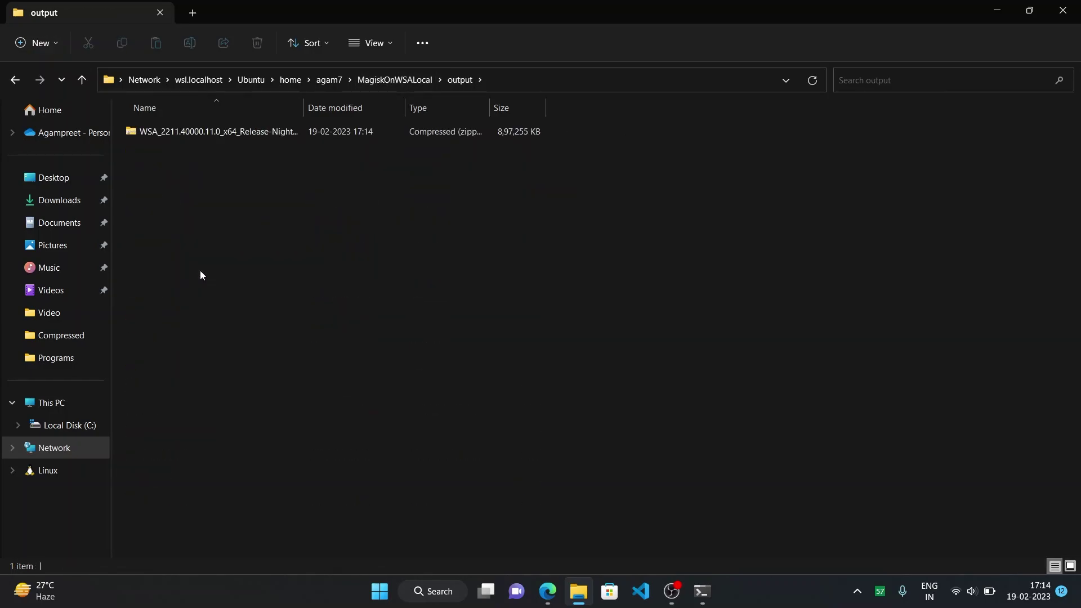
Open the WSA zip archive, accept the security warning, and bring up its actions.
double_click(200, 131)
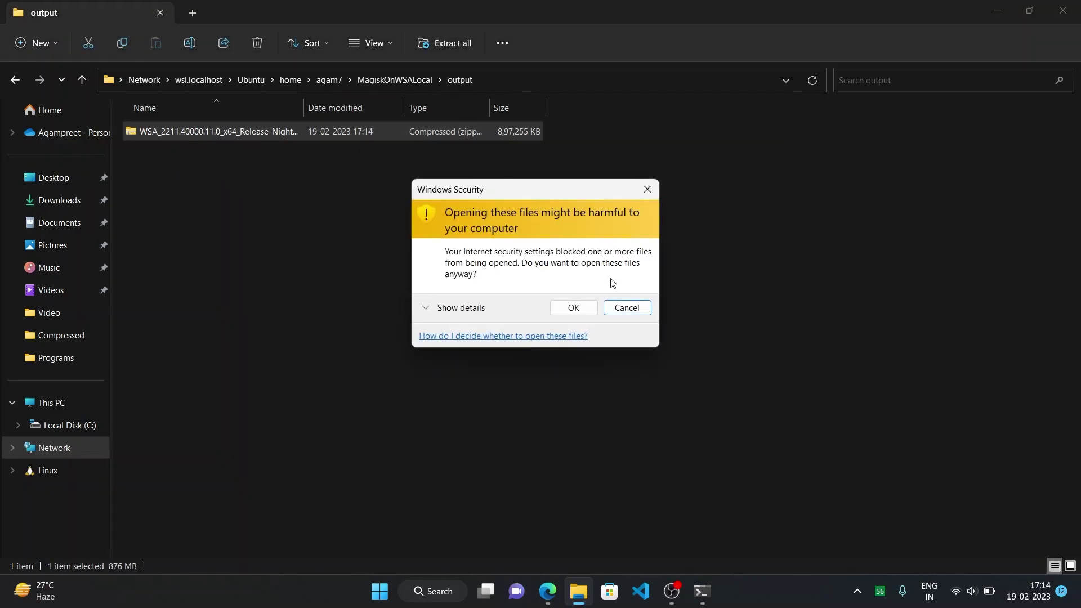
left_click(589, 310)
key("Menu")
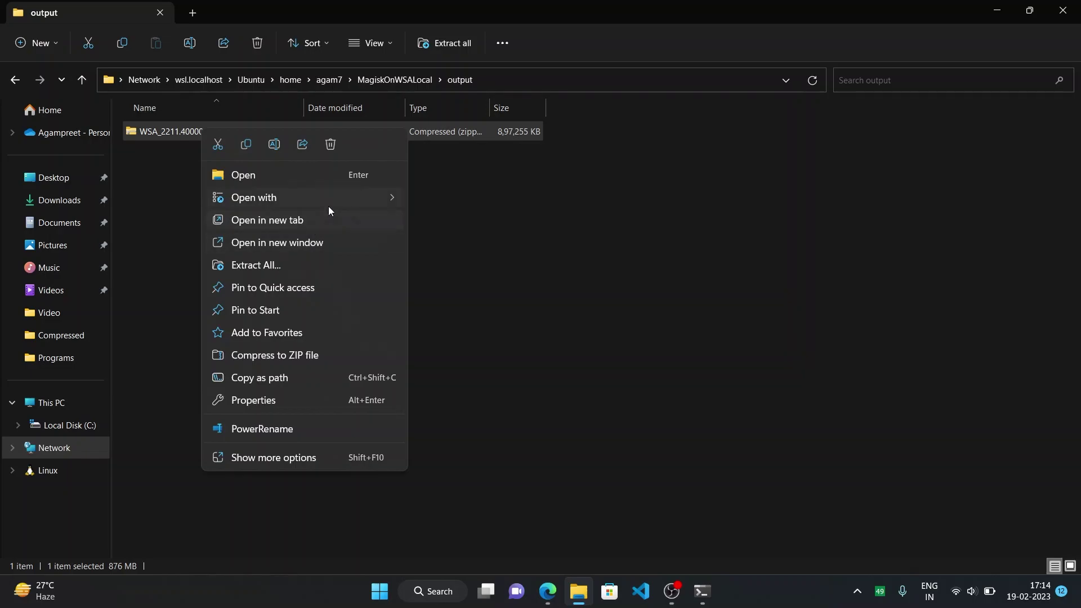
mouse_move(328, 206)
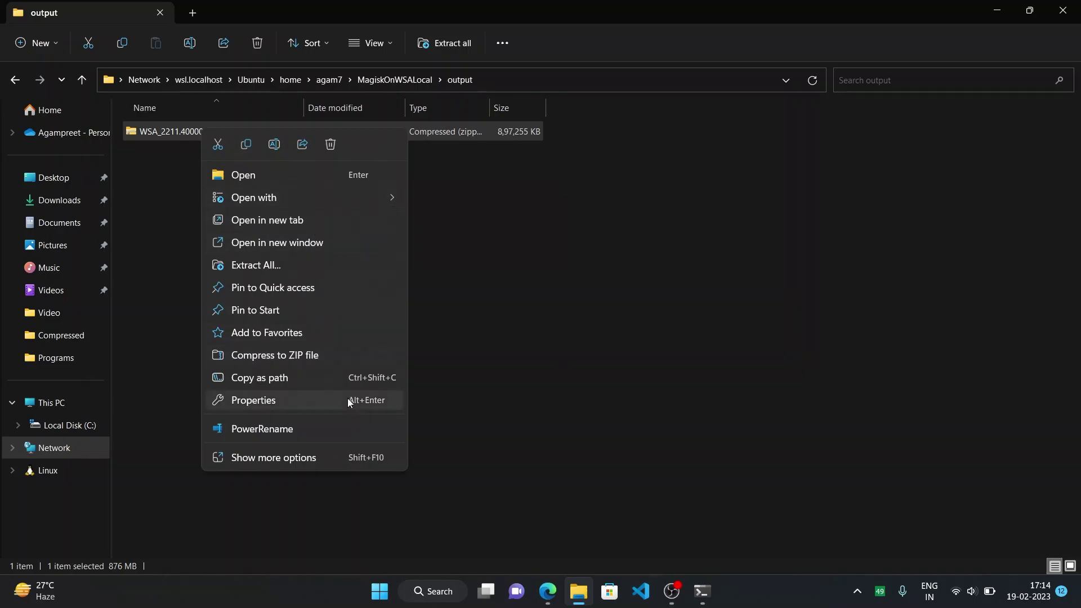
Extract the WSA_2211.40000.11.0_x64 Release zip into the root of Local Disk (C:).
left_click(306, 269)
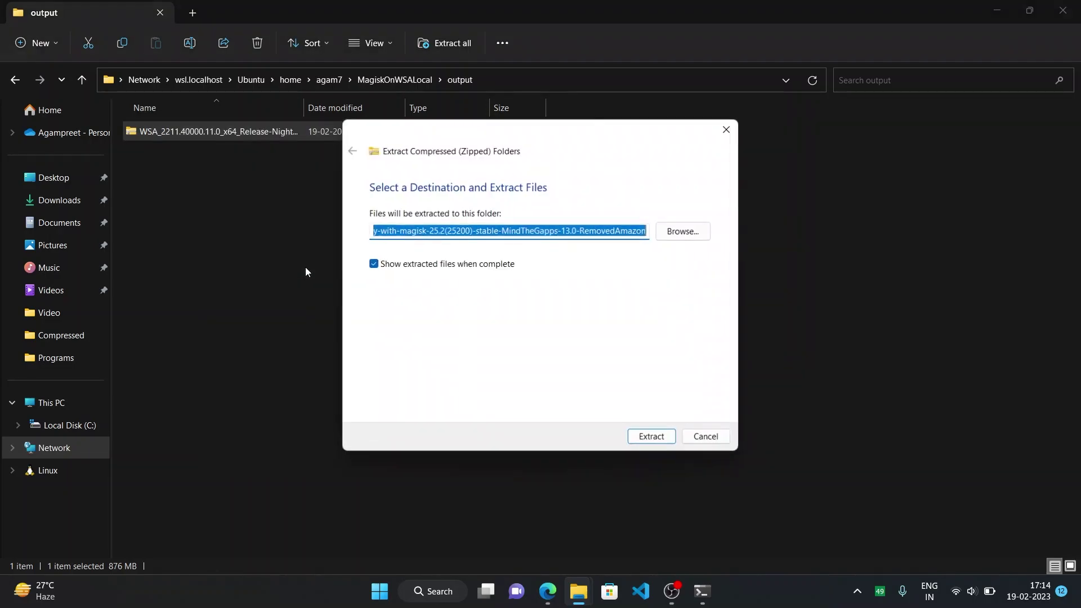
left_click(673, 230)
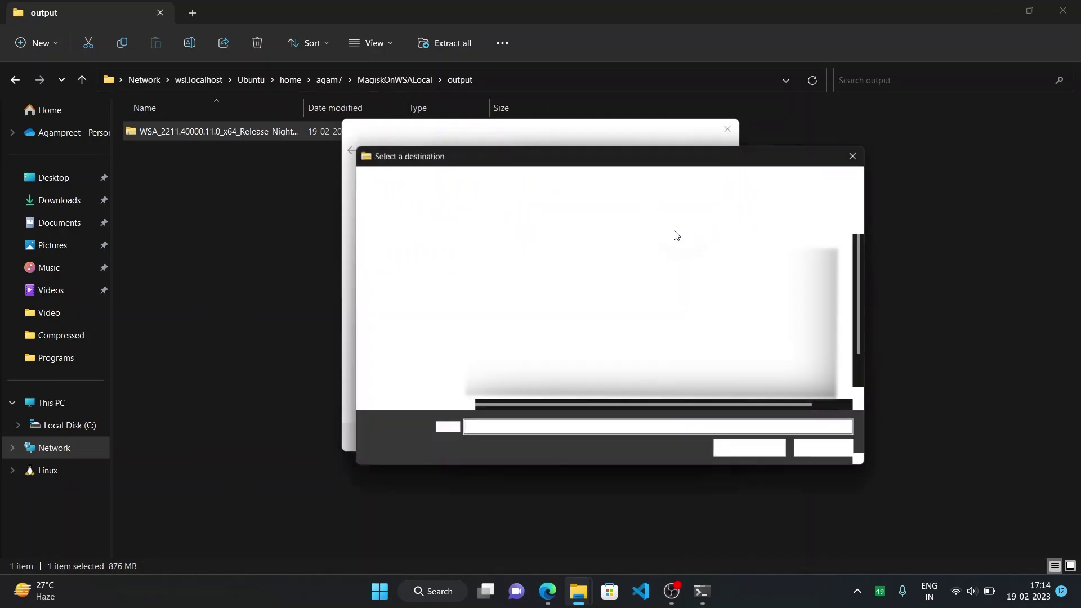
scroll(376, 353, "down", 2)
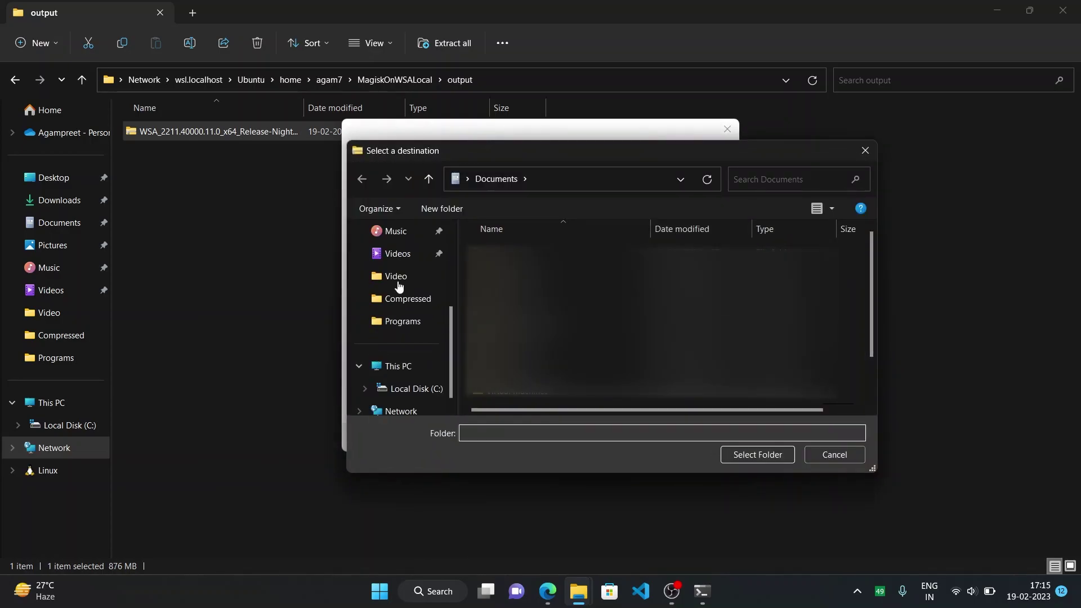
scroll(395, 284, "up", 1)
scroll(398, 284, "down", 1)
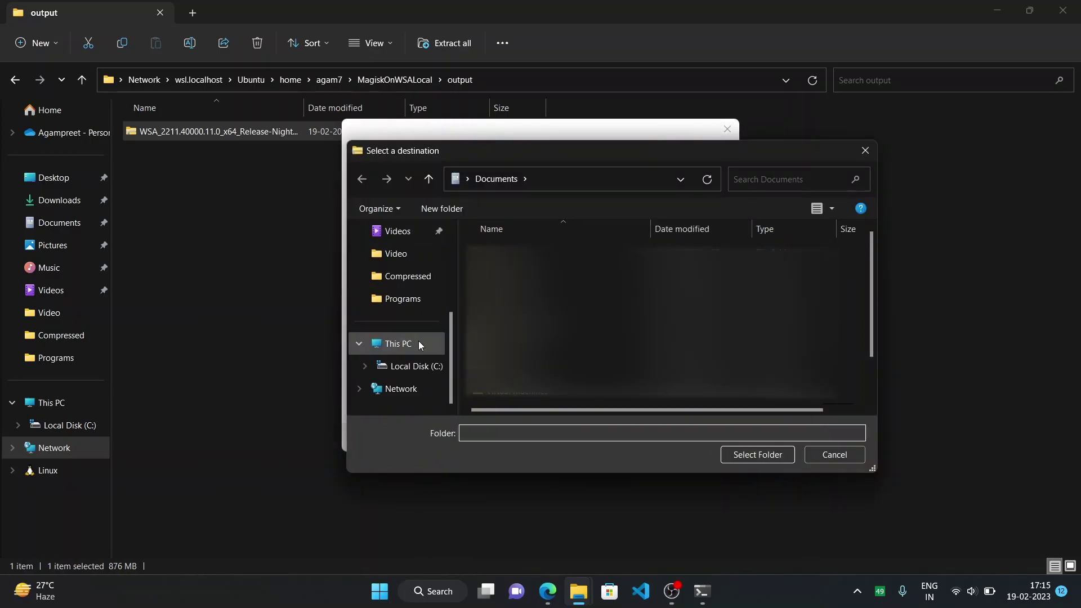
left_click(420, 366)
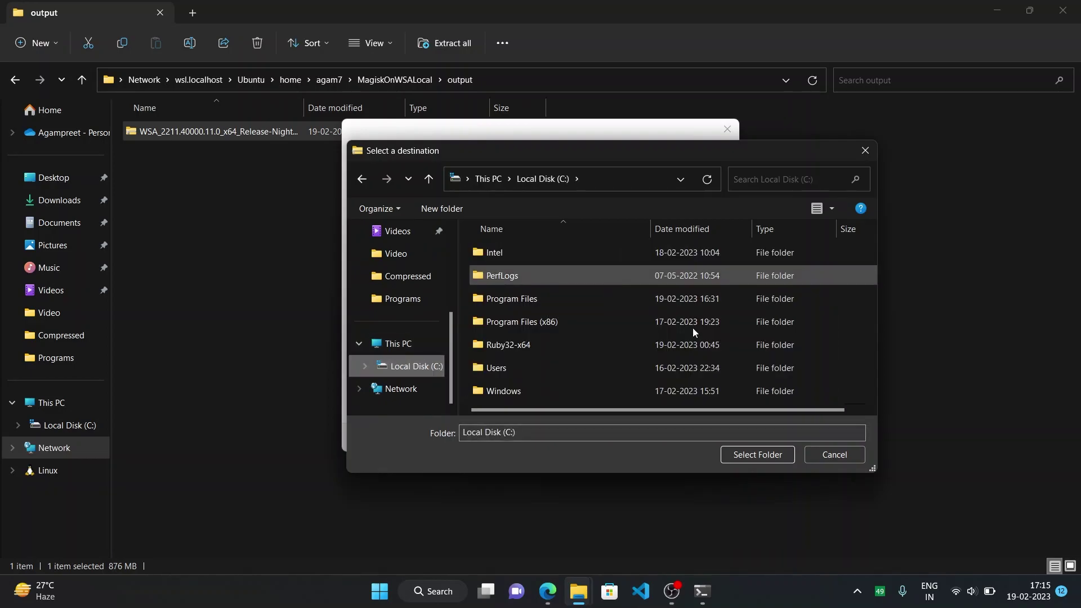
left_click(740, 454)
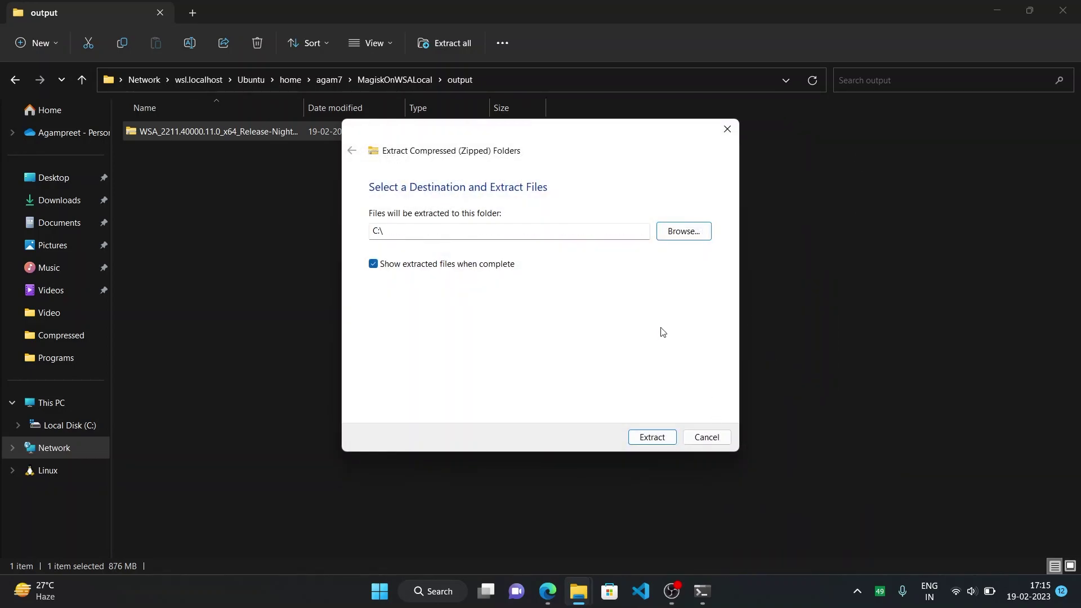
left_click(653, 437)
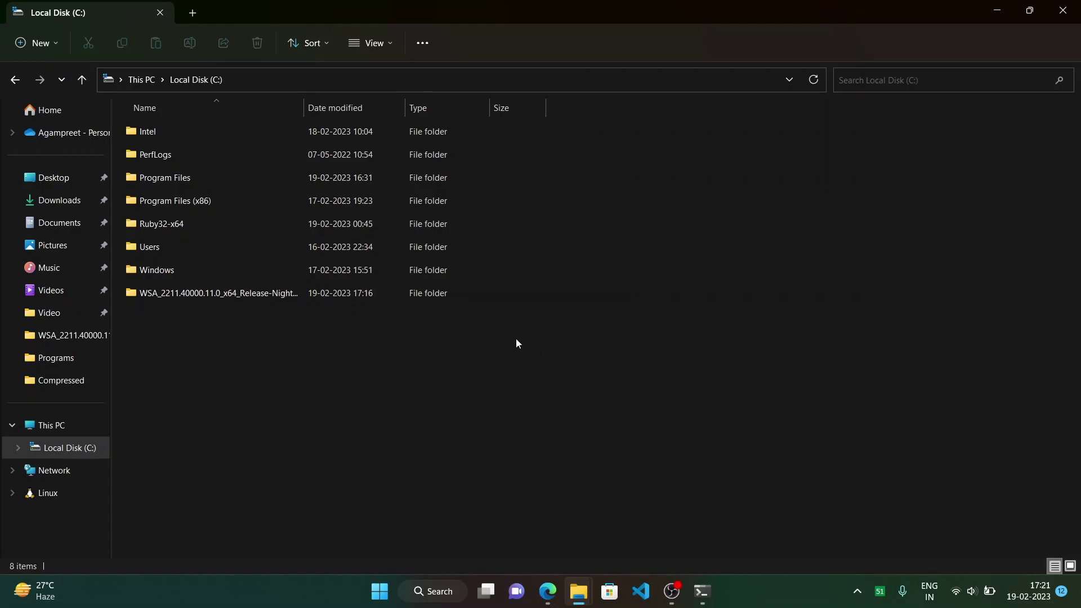
Browse the extracted WSA_2211.40000.11.0_x64 Release folder's 46 files, then bring up the Win+X menu.
double_click(302, 293)
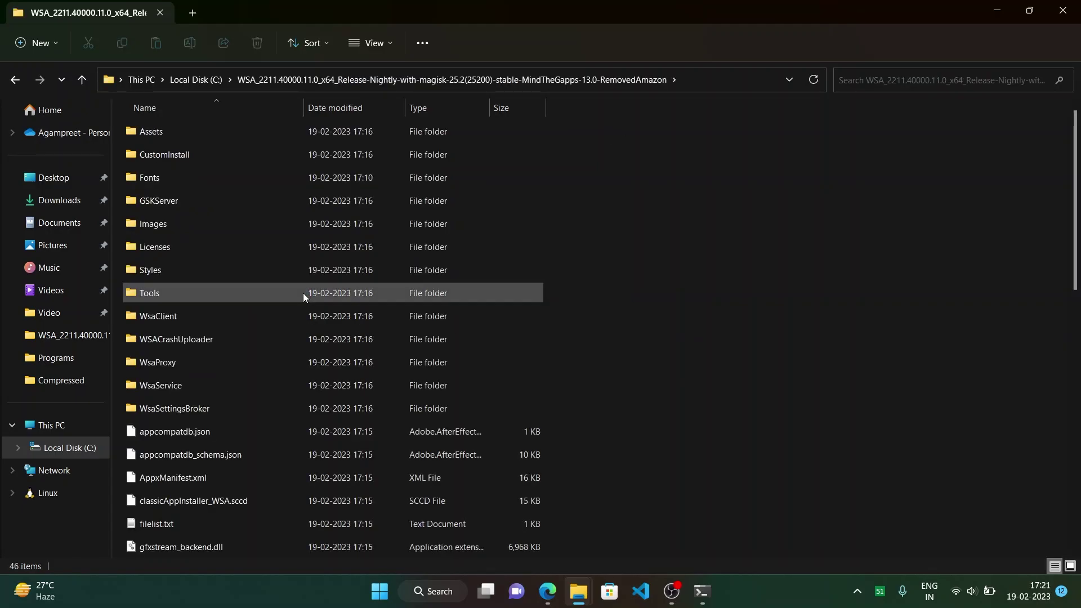
scroll(302, 292, "down", 4)
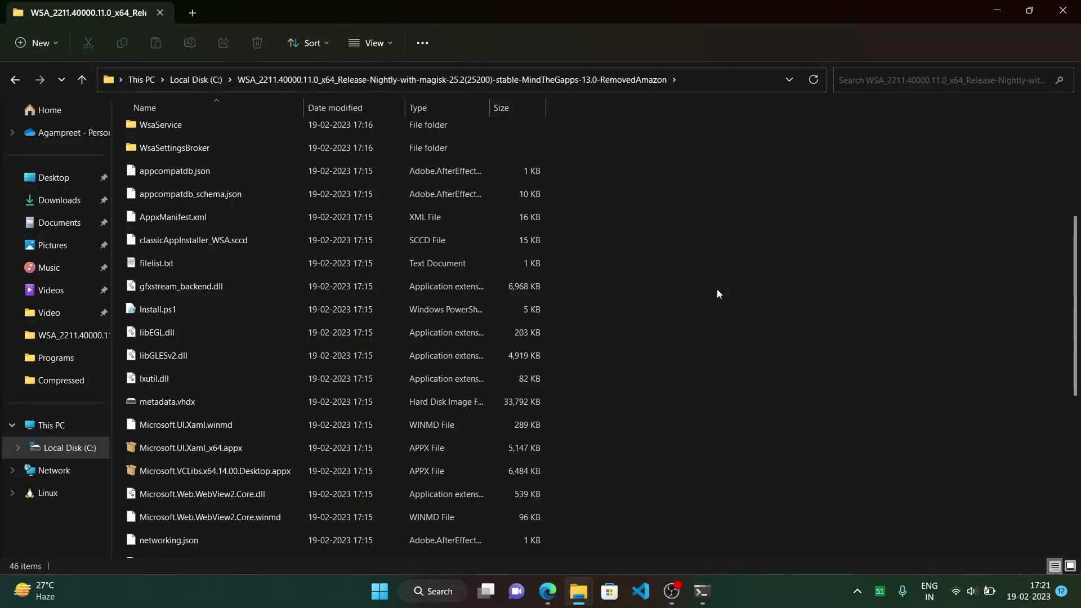
right_click(381, 593)
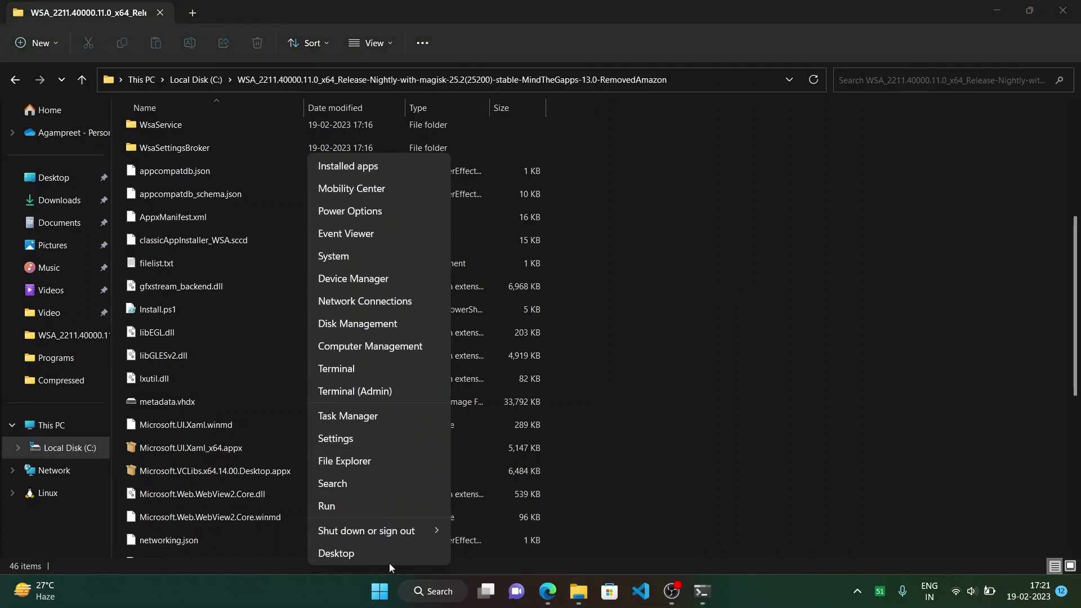
In an admin PowerShell tab, run Set-ExecutionPolicy -Scope CurrentUser -ExecutionPolicy Bypass -Force.
left_click(403, 389)
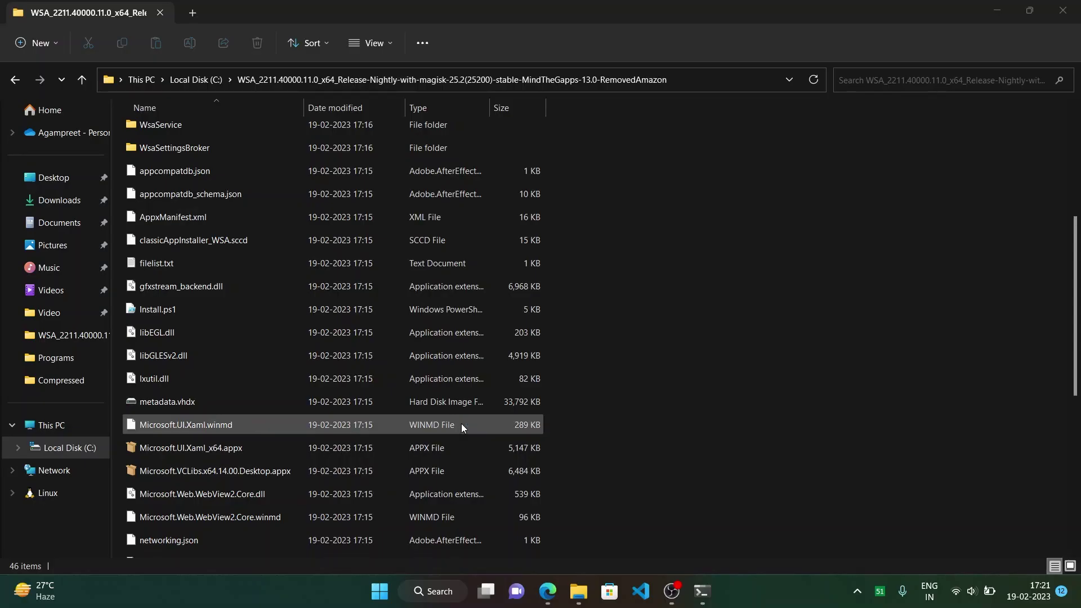
left_click_drag(447, 107, 462, 66)
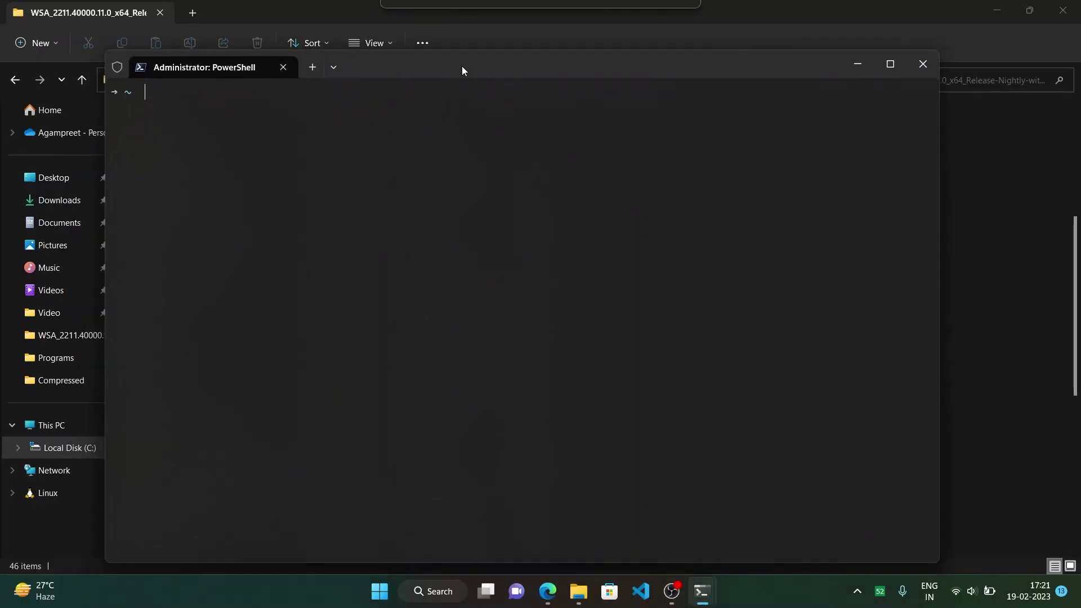
left_click(340, 67)
left_click(360, 95)
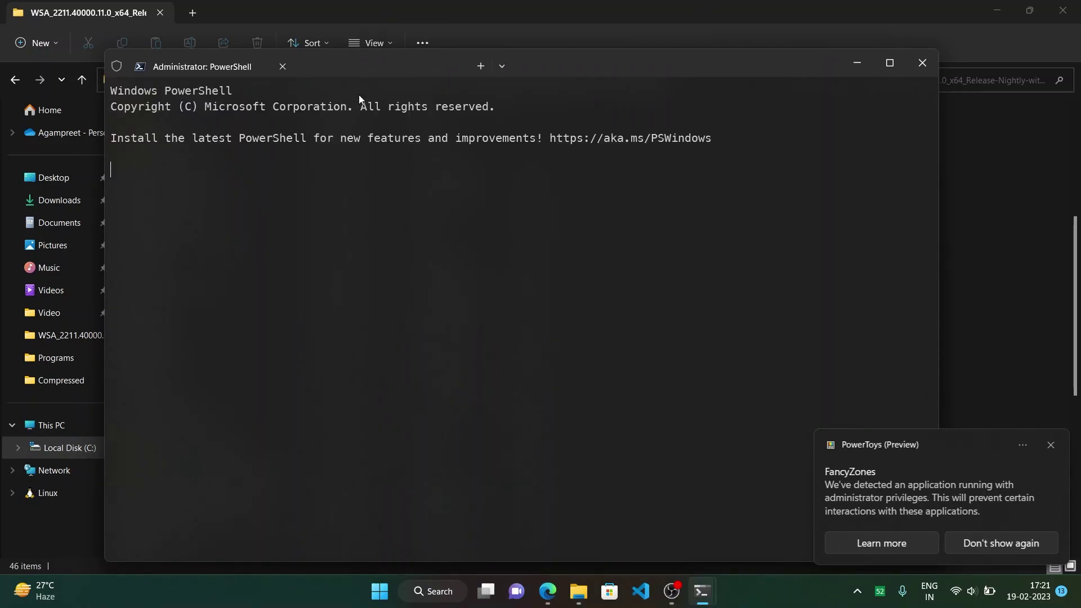
left_click(292, 72)
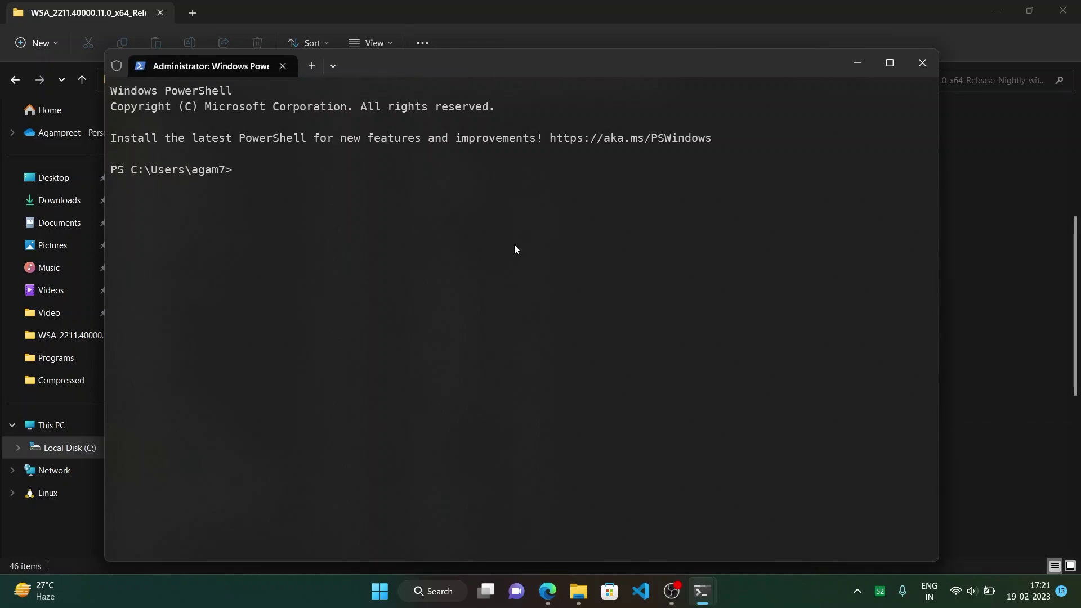
type("Set-ExecutionPolicy -Scope CurrentUser -ExecutionPolicy Bypass -Force;")
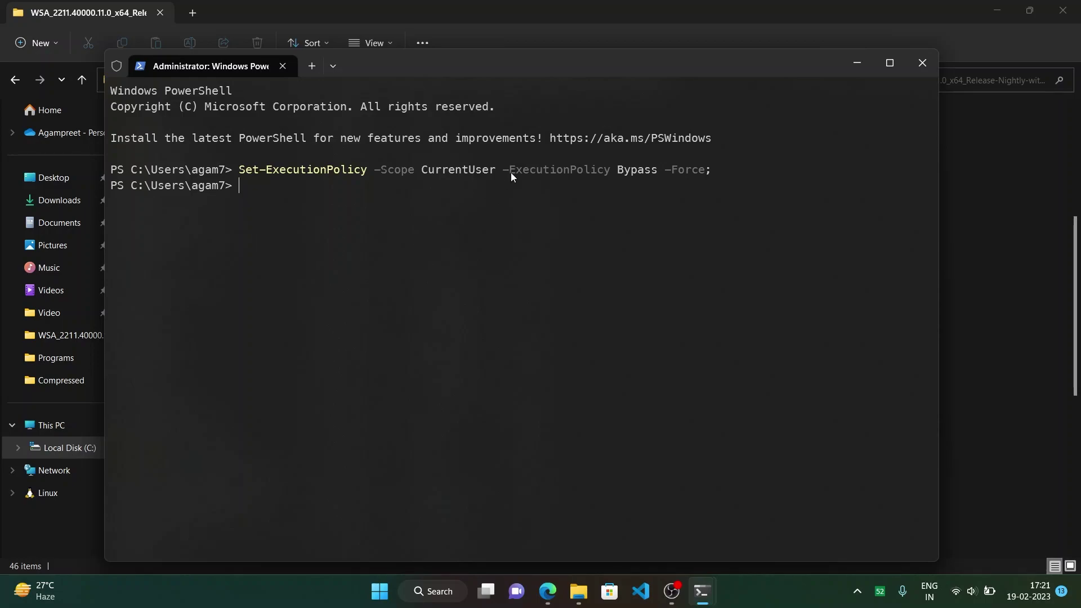
Close the terminal and run Install.ps1 in PowerShell, confirming the security warning.
left_click(913, 63)
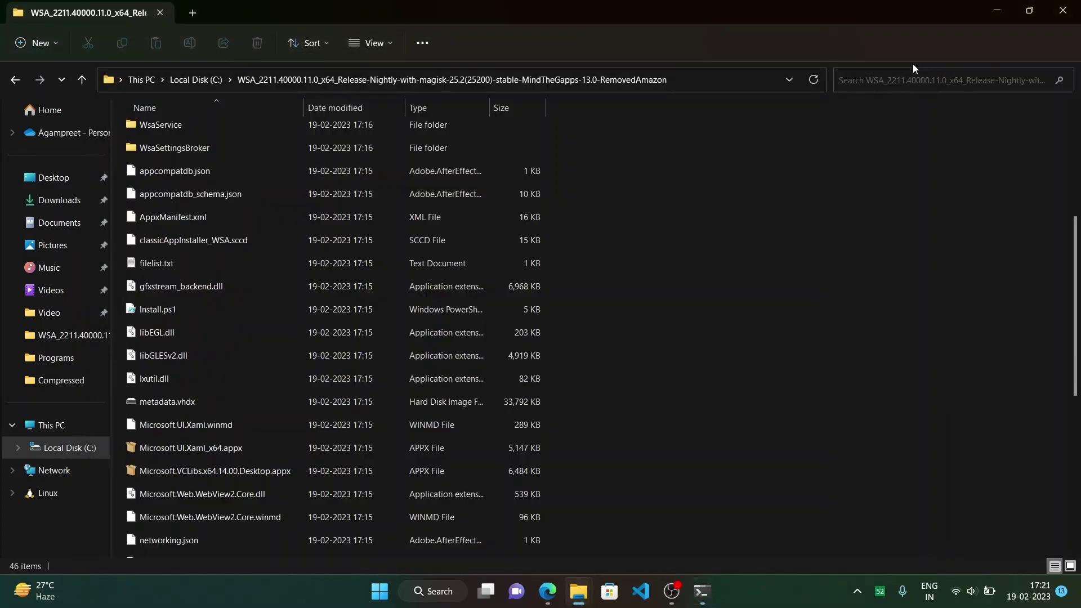
left_click(204, 311)
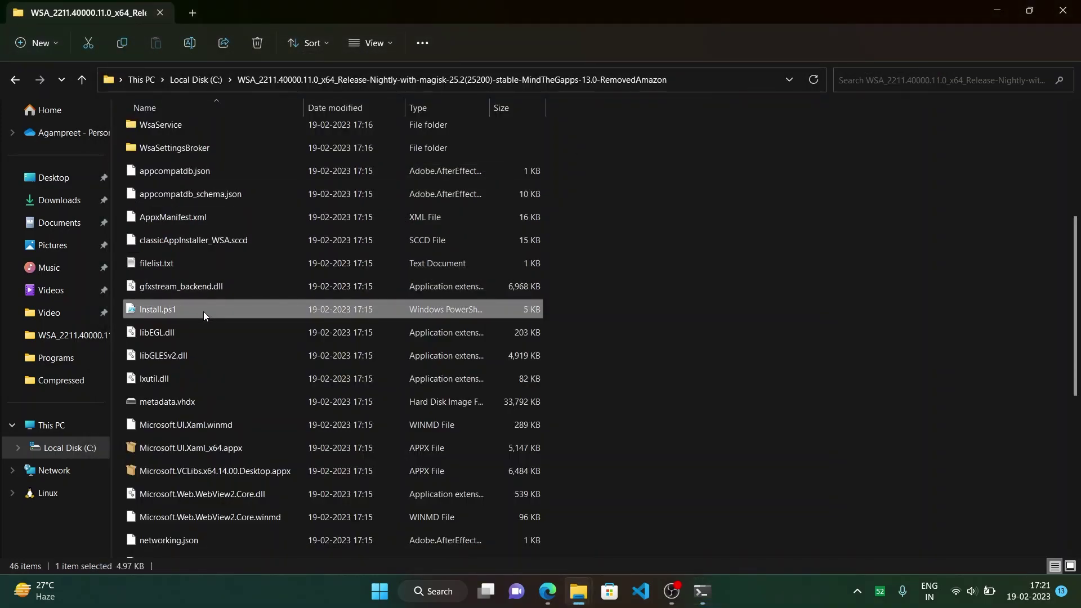
right_click(204, 312)
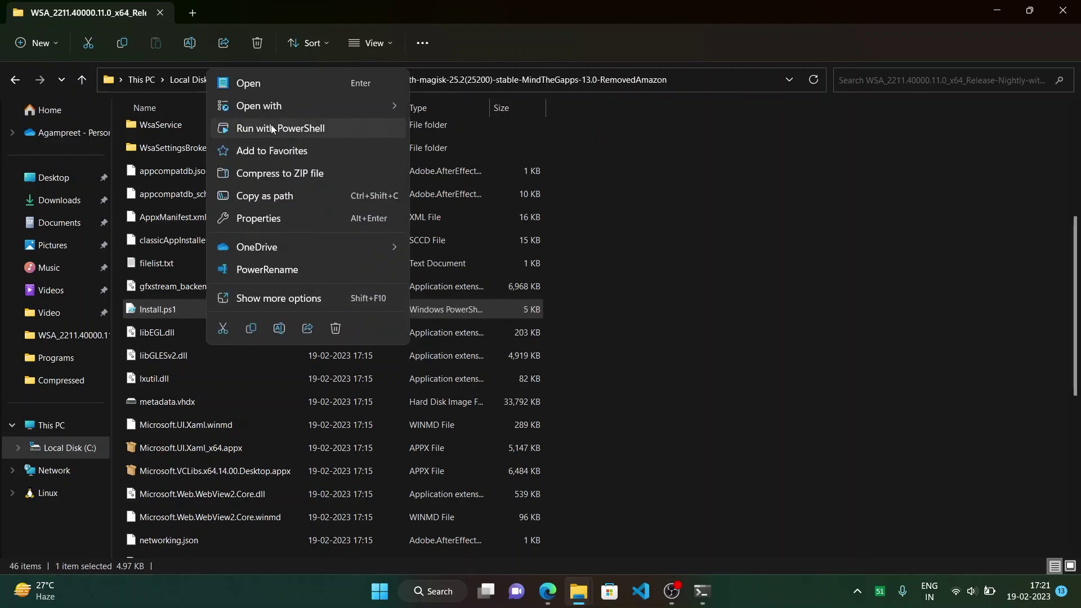
left_click(241, 299)
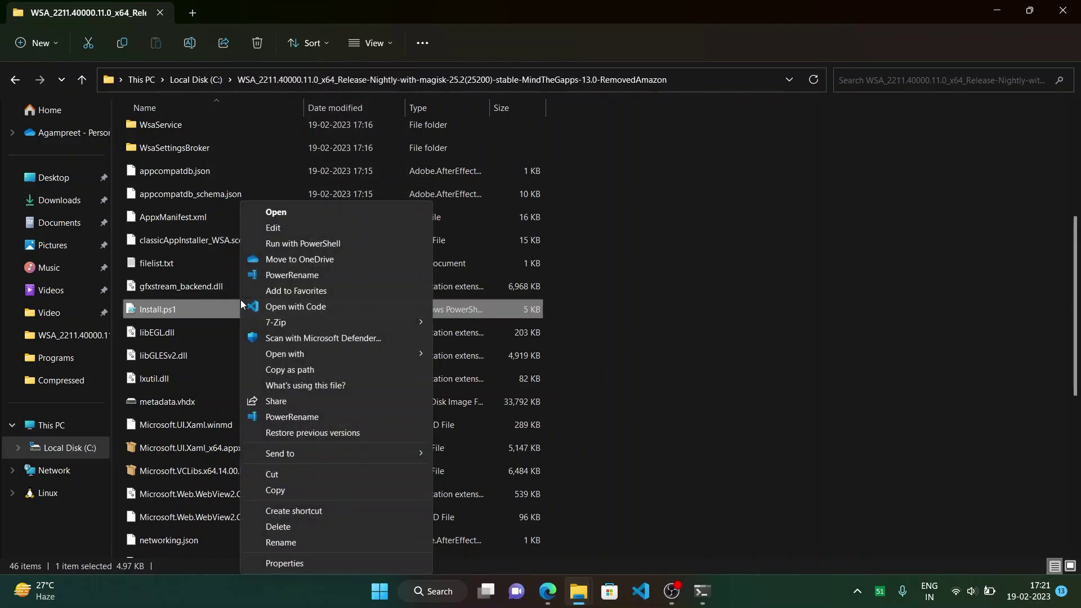
left_click(287, 244)
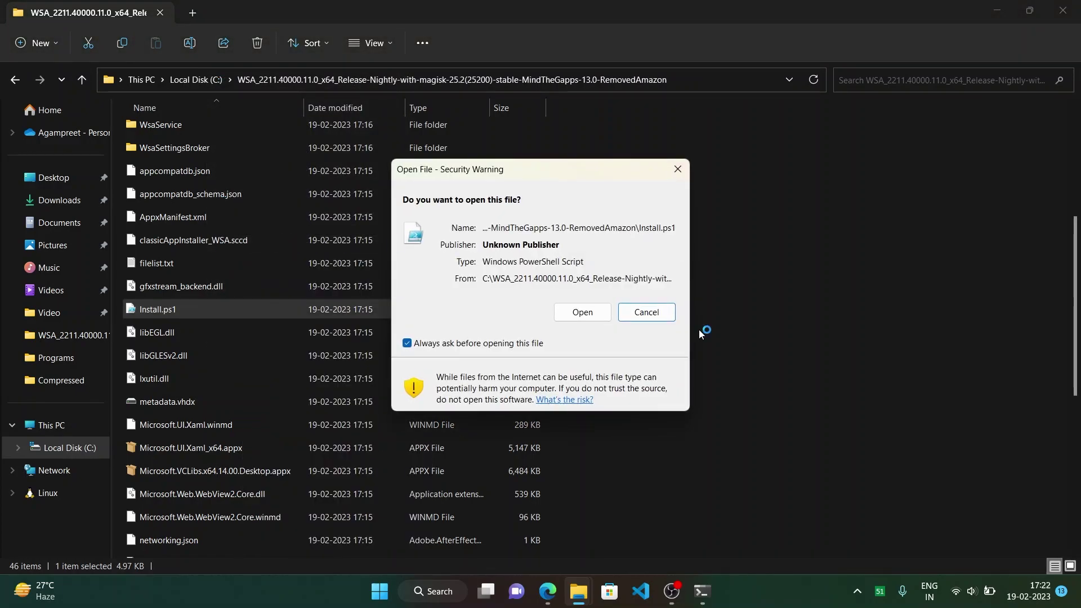
left_click(600, 312)
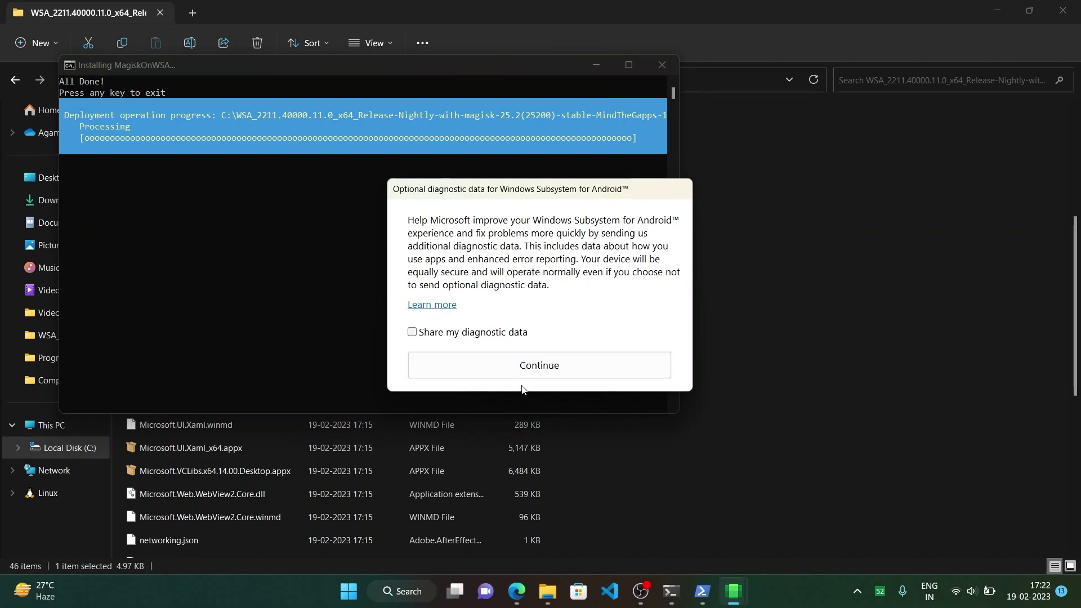
Continue without sharing diagnostic data so Play Store opens at its sign-in screen.
left_click(525, 376)
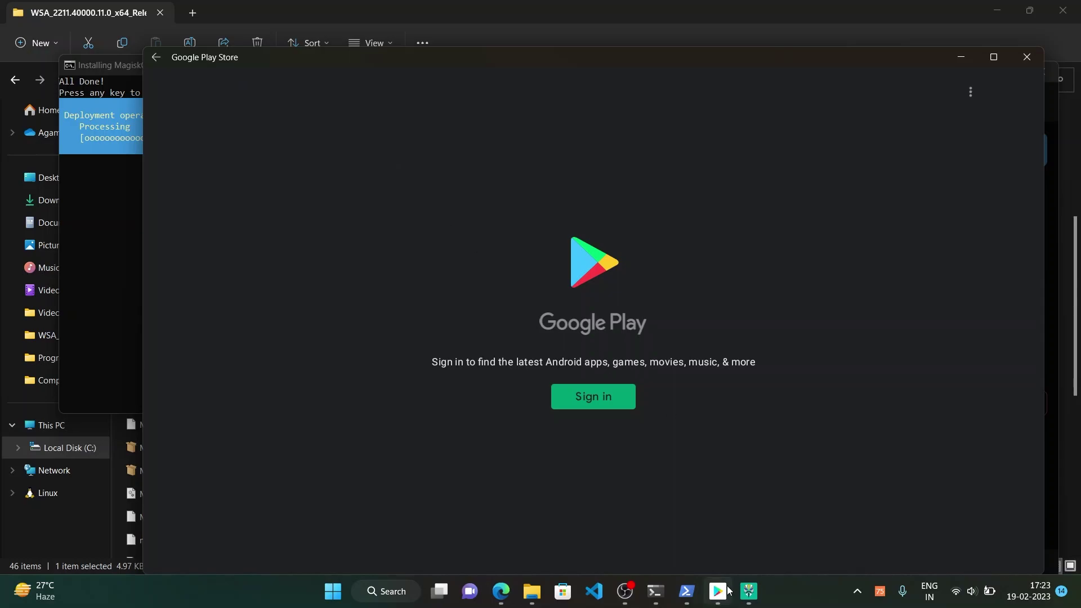
Launch Magisk from the taskbar and allow it to send notifications.
left_click(746, 598)
left_click_drag(745, 598, 624, 436)
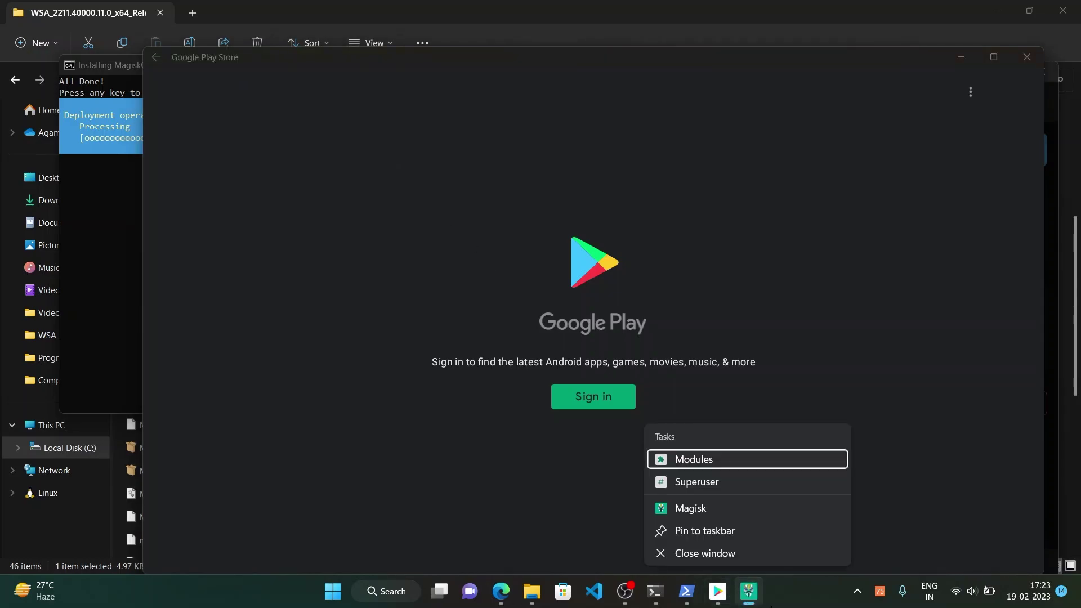
left_click(458, 447)
left_click(740, 595)
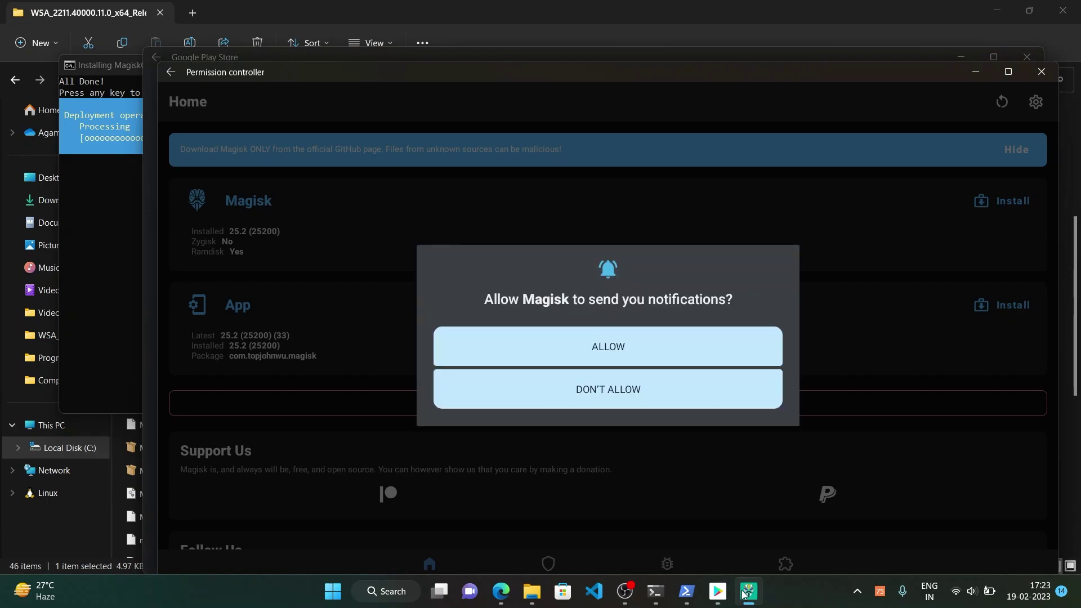
left_click(602, 357)
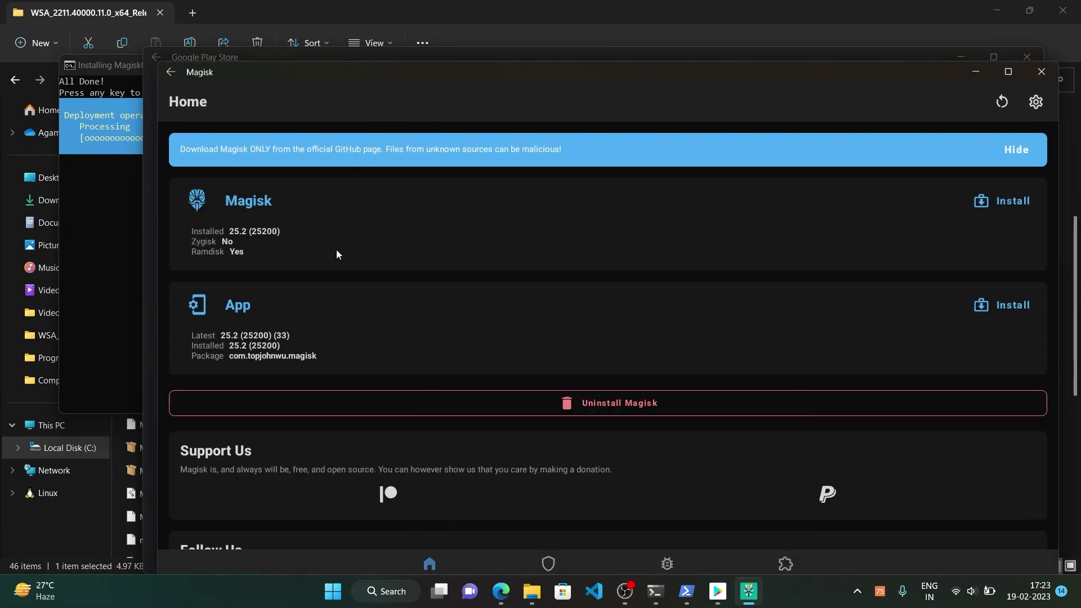
Check Magisk 25.2 is installed, close it, and maximize the Play Store window.
double_click(242, 64)
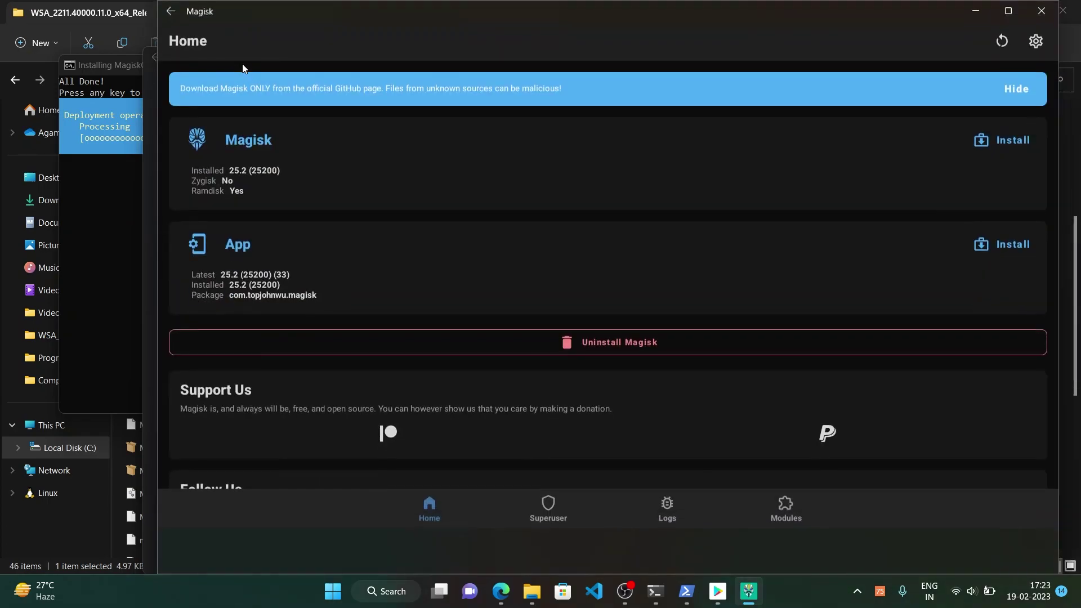
left_click(1035, 13)
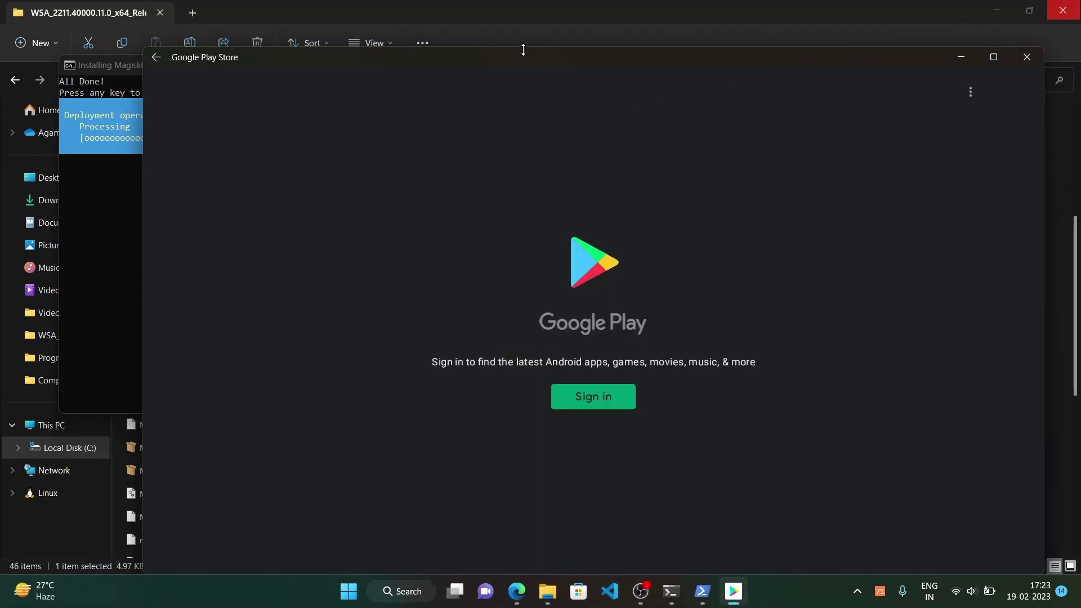
left_click_drag(522, 58, 498, 35)
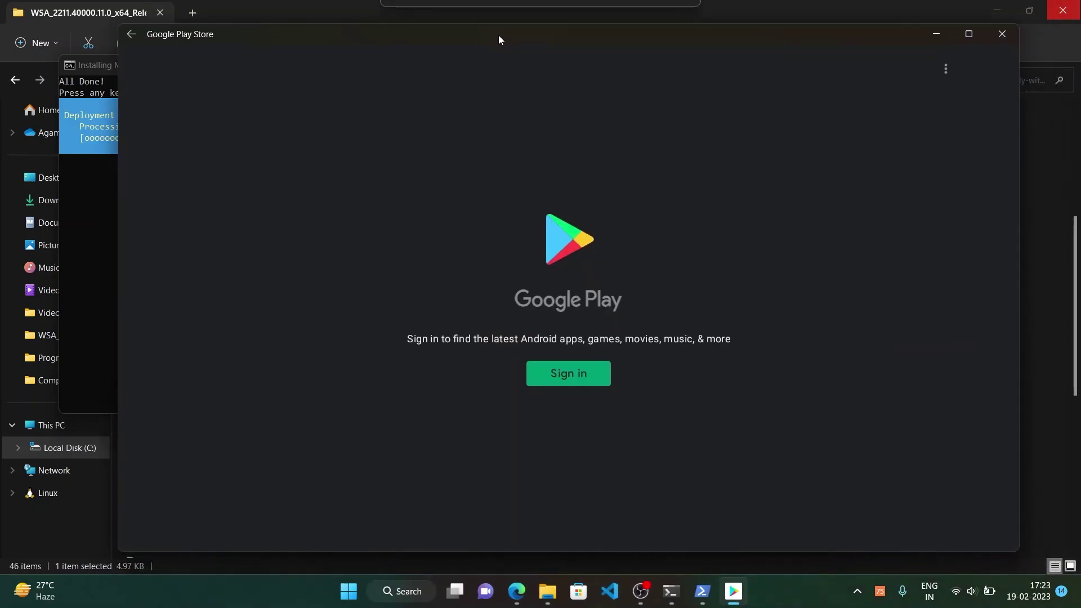
left_click(966, 35)
Close the finished MagiskOnWSA installer console and search 'magisk' to confirm it's installed.
mouse_move(673, 600)
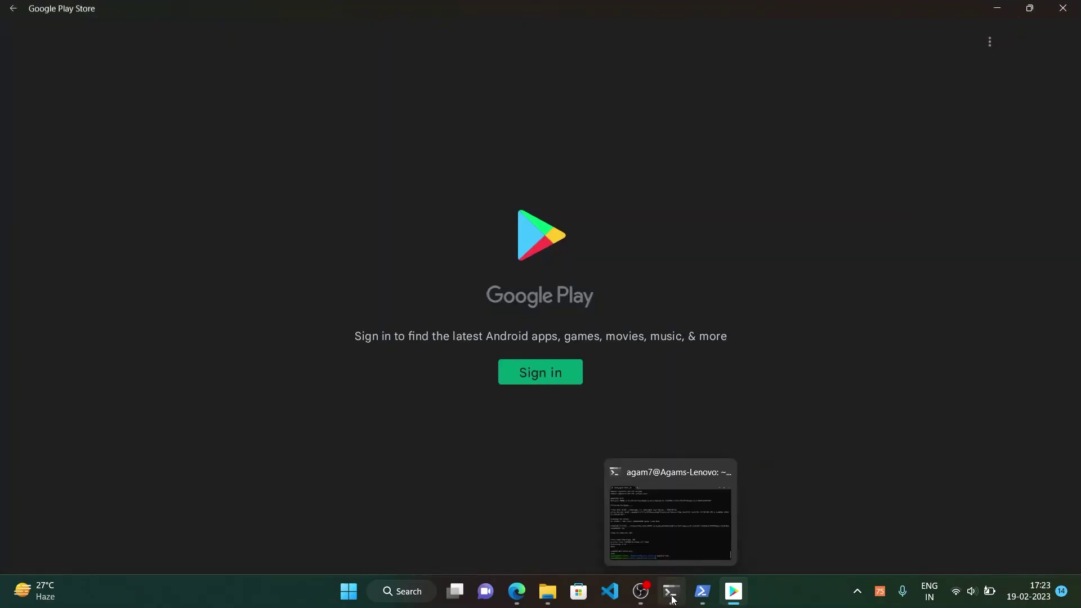
left_click(708, 488)
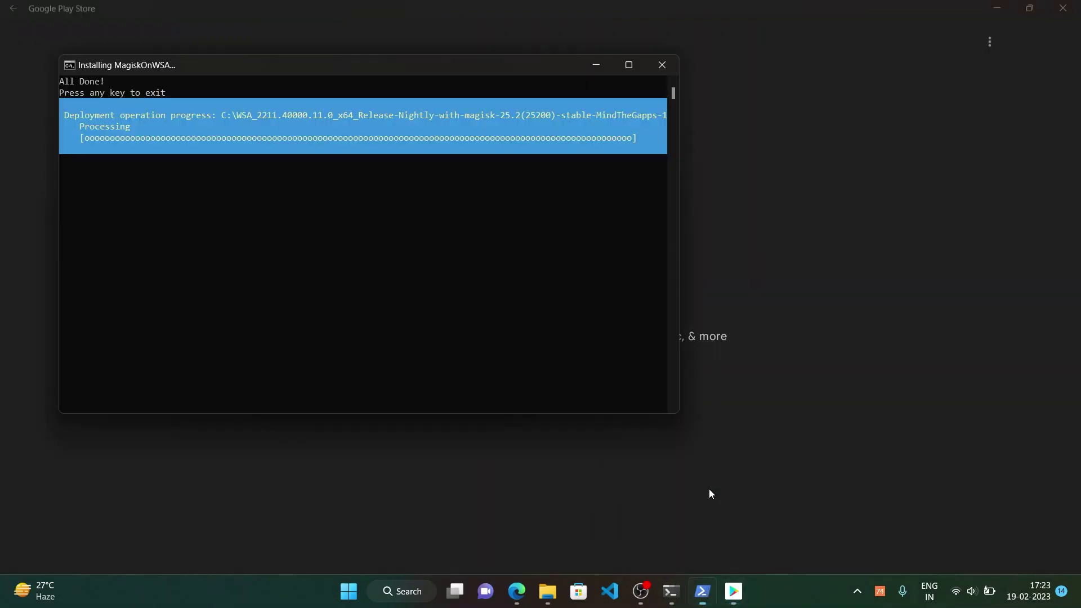
left_click(662, 65)
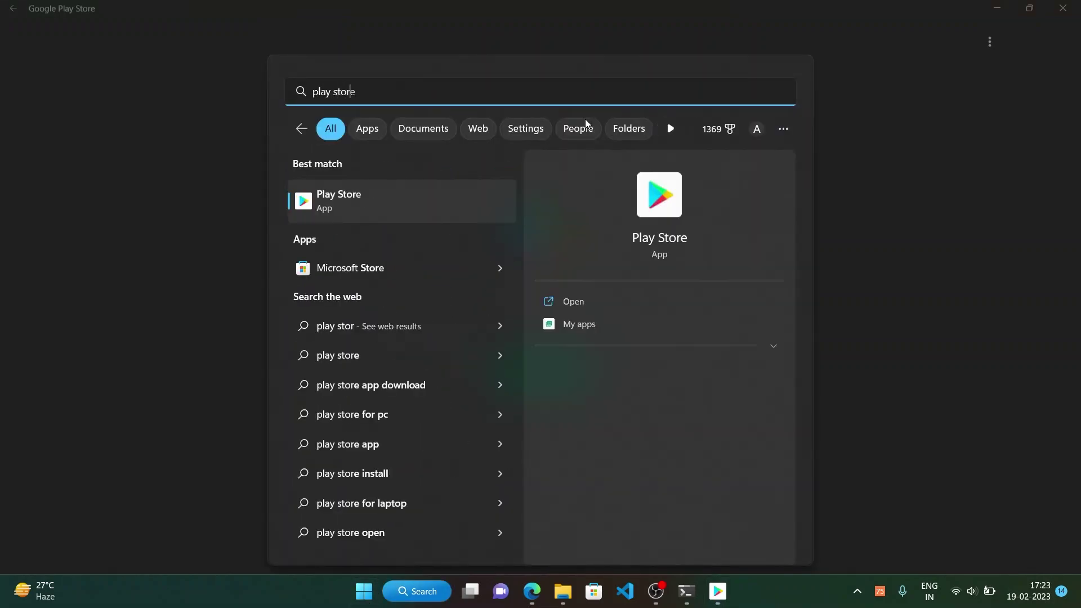
key("ctrl+a")
type("magisk")
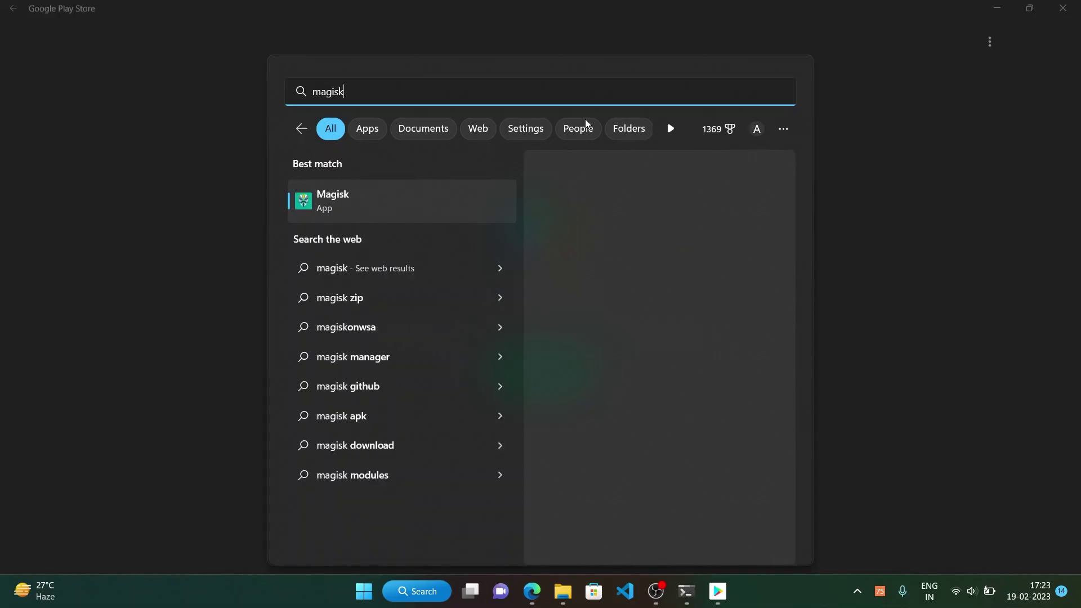
Sign in to Google Play with the account e-mail and password, completing identity verification.
left_click(185, 206)
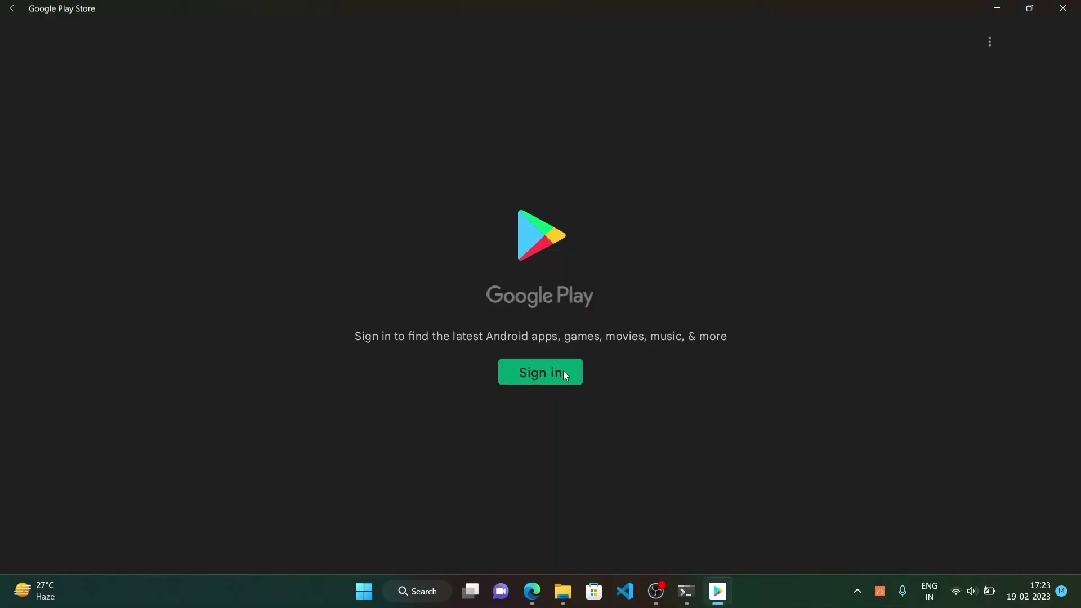
left_click(542, 372)
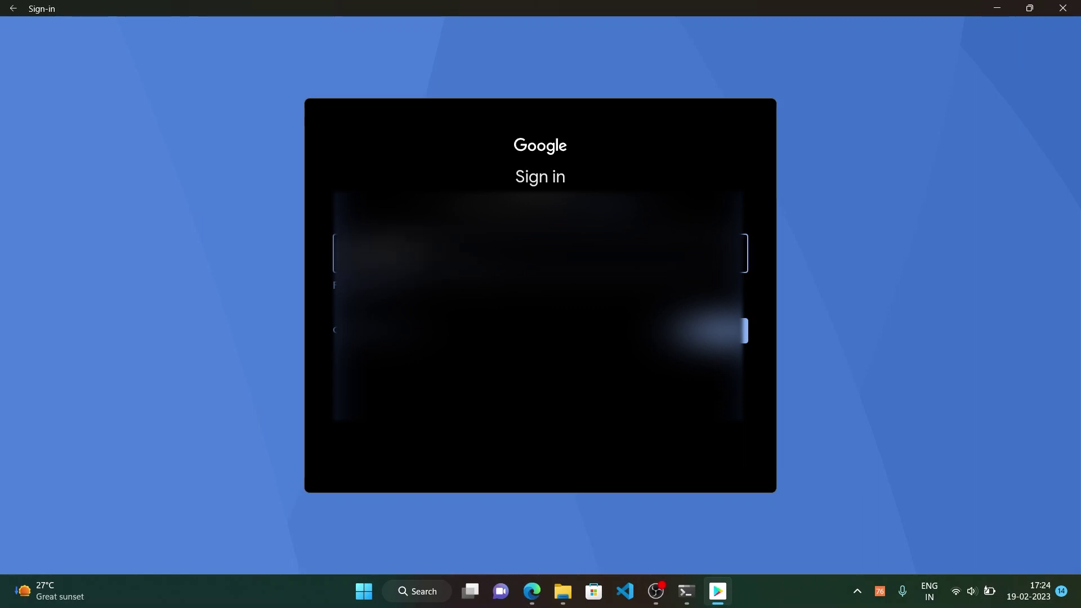
key("Return")
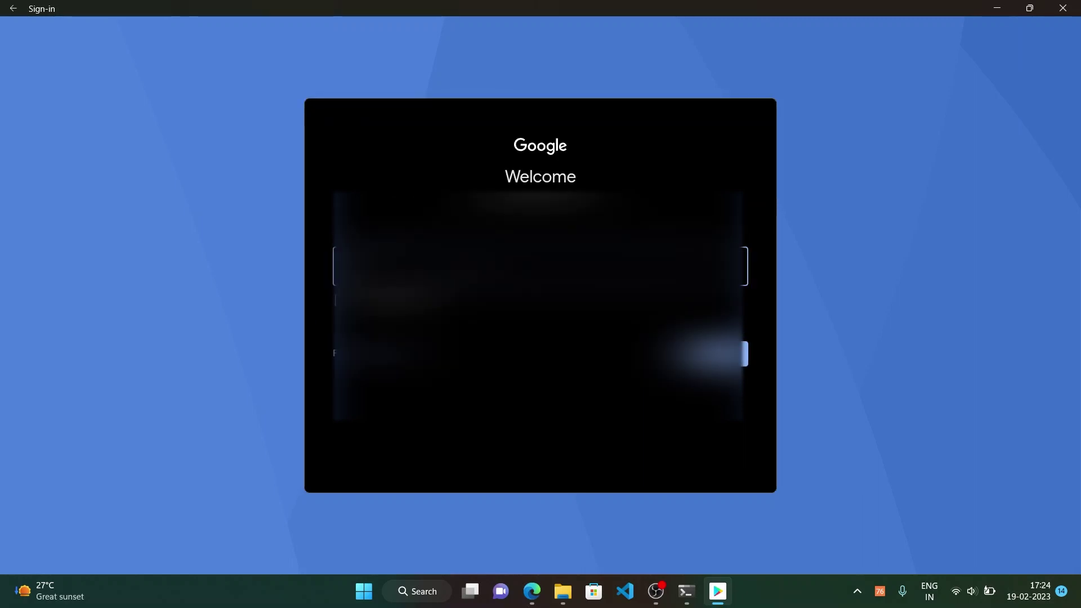
key("Return")
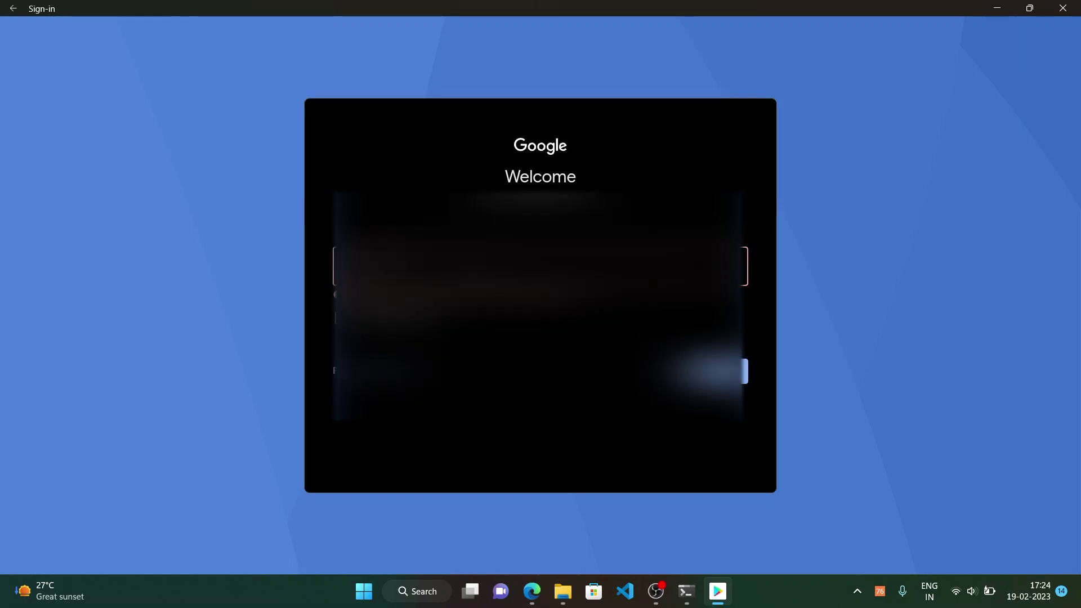
key("Return")
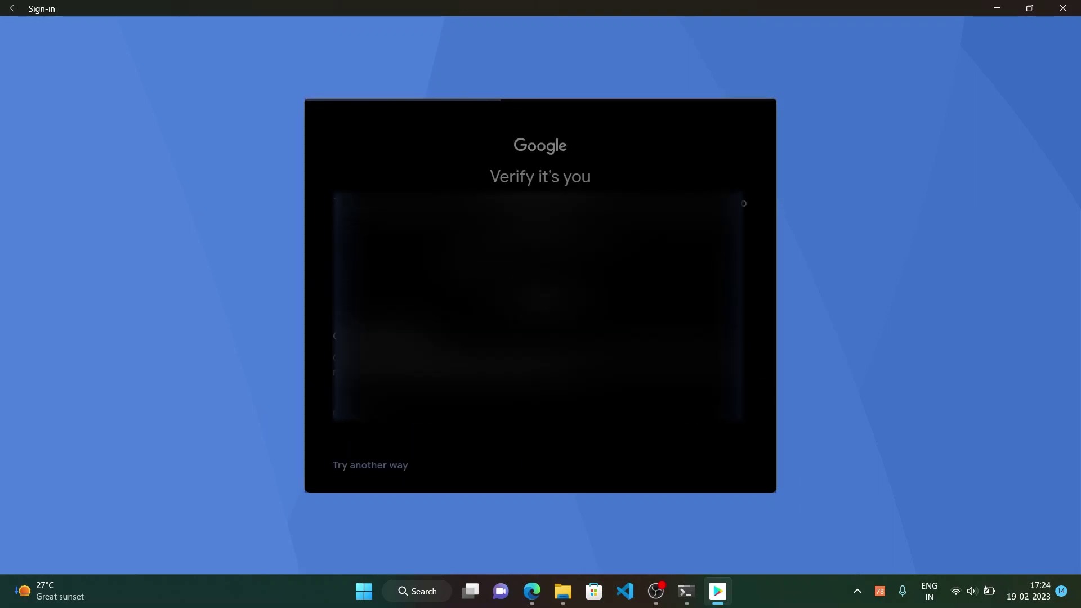
left_click(742, 388)
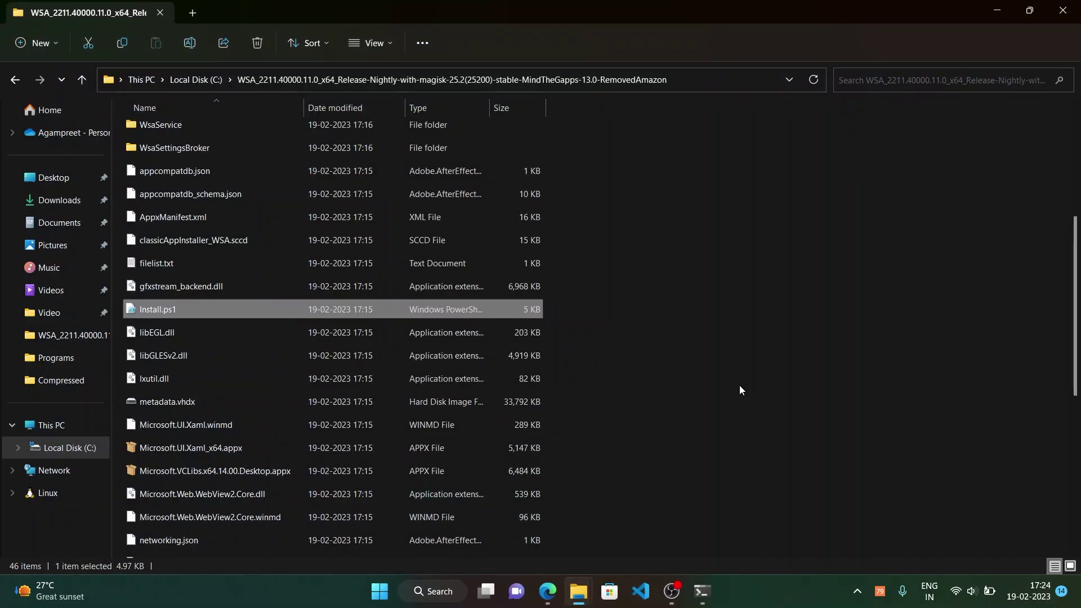
Relaunch Play Store from the Start menu's Recommended list and maximize its window.
key("super")
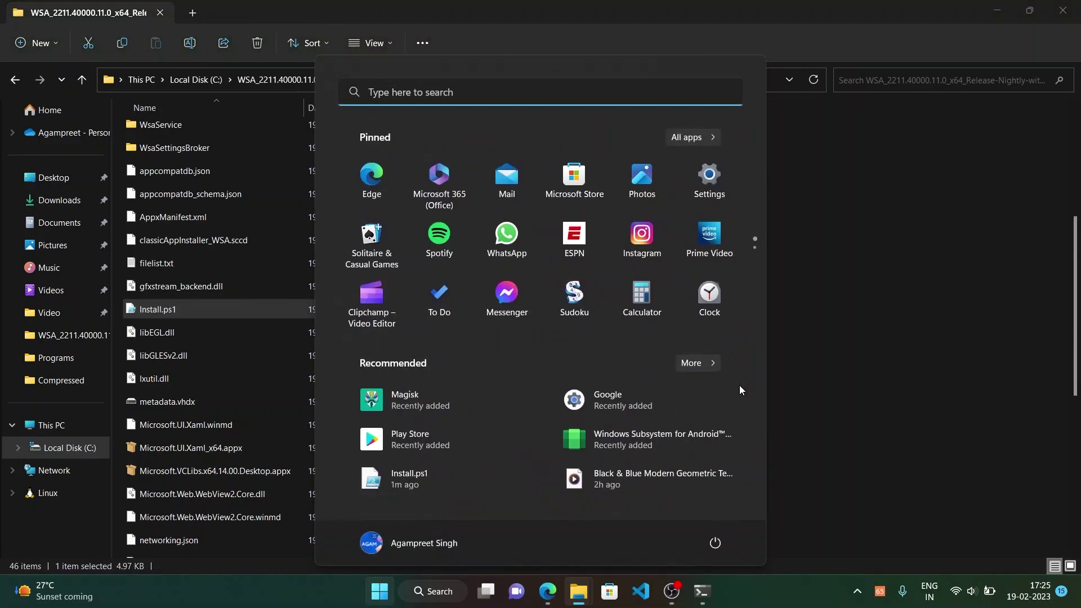
left_click(431, 439)
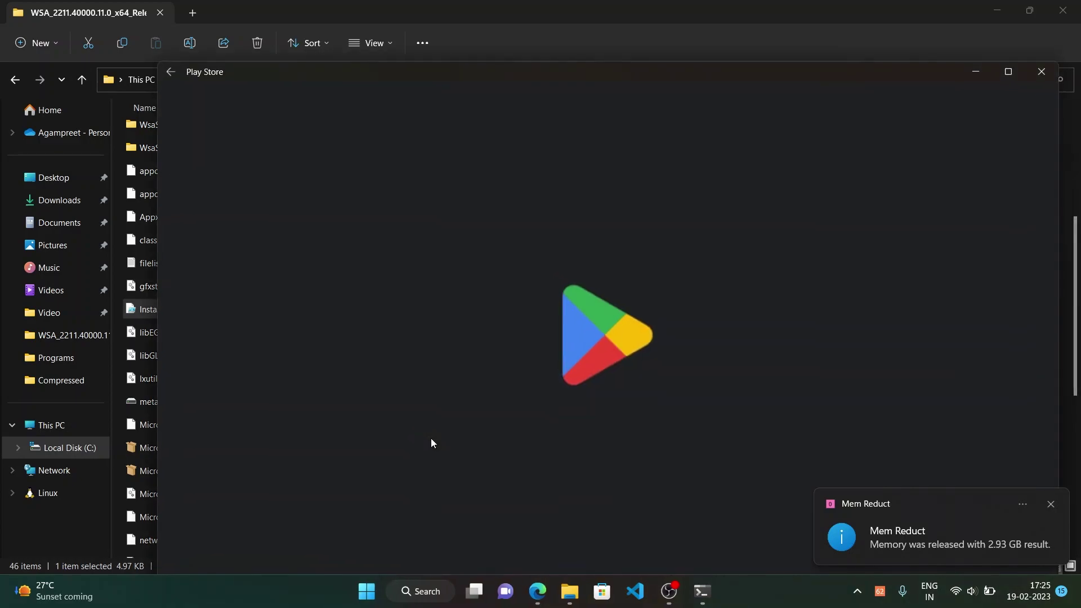
left_click(995, 72)
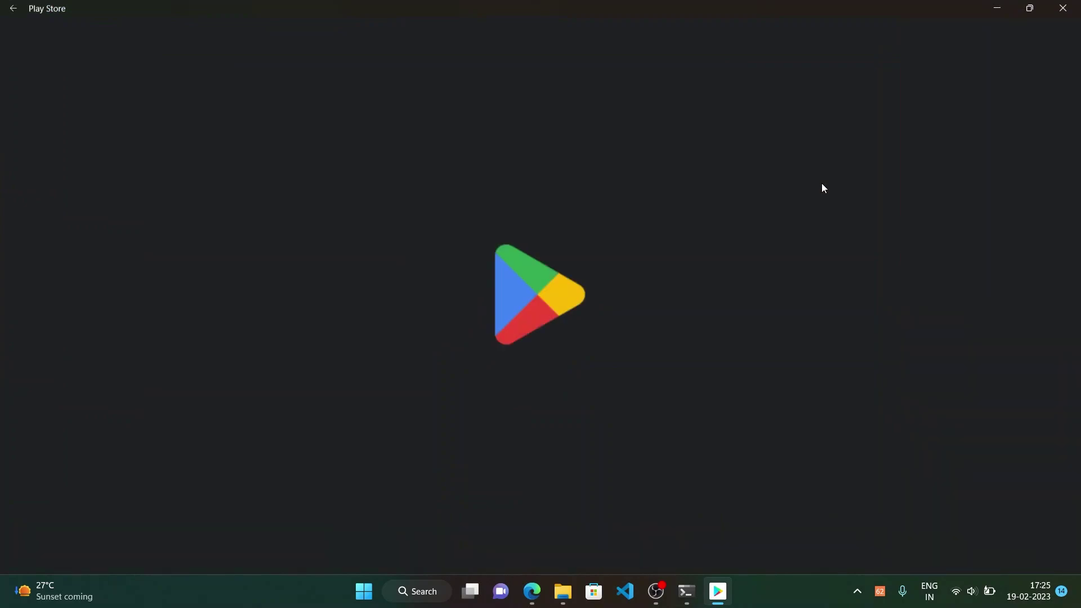